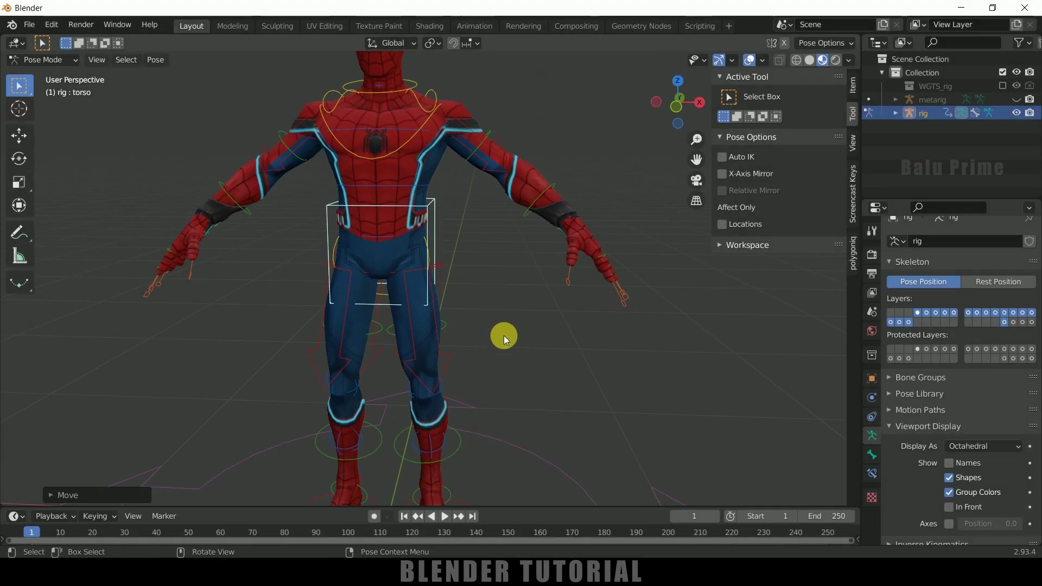
Rotate the character's torso slightly with the Rotate tool.
{"action": "middle_click_drag", "start_coordinate": [465, 354], "coordinate": [554, 334]}
{"action": "scroll", "coordinate": [398, 152], "scroll_direction": "up", "scroll_amount": 4}
{"action": "left_click", "coordinate": [19, 159]}
{"action": "left_click_drag", "start_coordinate": [398, 157], "coordinate": [388, 187]}
Rotate the character's right hand control and move it up and outward beside the shoulder.
{"action": "middle_click_drag", "start_coordinate": [570, 345], "coordinate": [478, 339]}
{"action": "left_click", "coordinate": [277, 298]}
{"action": "left_click_drag", "start_coordinate": [276, 298], "coordinate": [347, 255]}
{"action": "key", "text": "g"}
{"action": "left_click", "coordinate": [320, 294]}
Lift the right foot control so the knee bends behind the body, and rotate the foot.
{"action": "middle_click_drag", "start_coordinate": [544, 286], "coordinate": [492, 279]}
{"action": "middle_click_drag", "start_coordinate": [491, 279], "coordinate": [477, 174], "text": "shift"}
{"action": "left_click", "coordinate": [398, 407]}
{"action": "key", "text": "g"}
{"action": "left_click", "coordinate": [382, 335]}
{"action": "left_click_drag", "start_coordinate": [382, 335], "coordinate": [383, 361]}
Move the left foot IK control outward to widen the stance.
{"action": "left_click", "coordinate": [462, 410]}
{"action": "key", "text": "g"}
{"action": "left_click", "coordinate": [547, 398]}
{"action": "middle_click_drag", "start_coordinate": [574, 300], "coordinate": [542, 360], "text": "shift"}
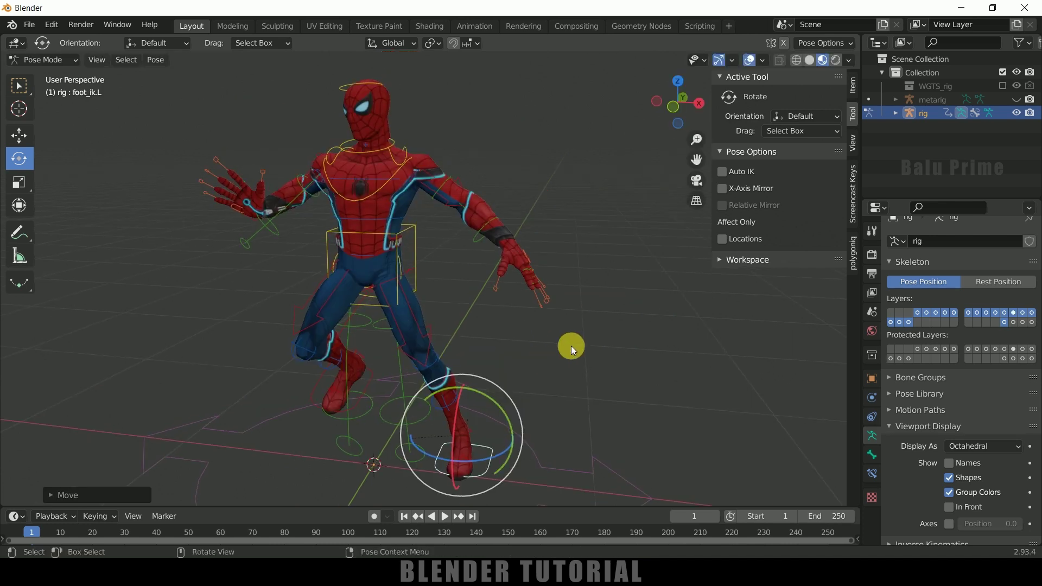
Reposition the left hand IK control and trackball-rotate it so the palm opens.
{"action": "middle_click_drag", "start_coordinate": [635, 315], "coordinate": [588, 289]}
{"action": "scroll", "coordinate": [597, 331], "scroll_direction": "up", "scroll_amount": 2}
{"action": "left_click", "coordinate": [602, 341]}
{"action": "middle_click_drag", "start_coordinate": [613, 347], "coordinate": [513, 364]}
{"action": "key", "text": "g"}
{"action": "left_click", "coordinate": [579, 353]}
{"action": "key", "text": "r"}
{"action": "key", "text": "r"}
{"action": "left_click", "coordinate": [609, 241]}
Trackball-rotate the finger controls of the left hand one by one to pose the fingers.
{"action": "scroll", "coordinate": [592, 296], "scroll_direction": "up", "scroll_amount": 3}
{"action": "scroll", "coordinate": [592, 295], "scroll_direction": "up", "scroll_amount": 1}
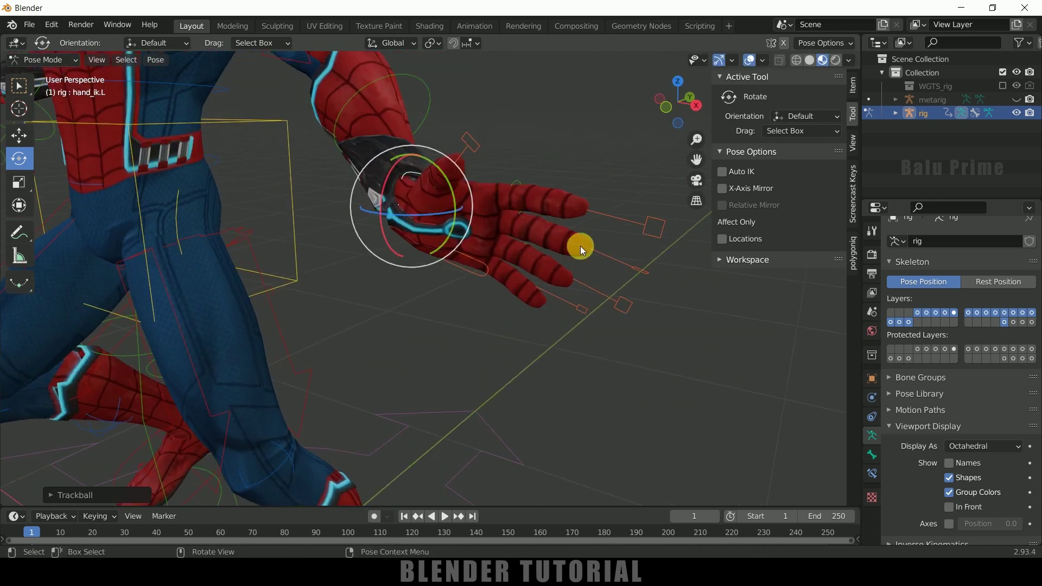
{"action": "left_click", "coordinate": [529, 208]}
{"action": "key", "text": "r"}
{"action": "key", "text": "r"}
{"action": "left_click", "coordinate": [489, 223]}
{"action": "left_click", "coordinate": [576, 263]}
{"action": "key", "text": "r"}
{"action": "key", "text": "r"}
{"action": "left_click", "coordinate": [607, 315]}
{"action": "left_click", "coordinate": [620, 307]}
{"action": "key", "text": "r"}
{"action": "key", "text": "r"}
{"action": "left_click", "coordinate": [571, 309]}
Trackball-rotate the left thumb control.
{"action": "left_click", "coordinate": [467, 145]}
{"action": "key", "text": "r"}
{"action": "key", "text": "r"}
{"action": "left_click", "coordinate": [380, 304]}
Trackball-rotate the head control to turn the character's head.
{"action": "middle_click_drag", "start_coordinate": [361, 347], "coordinate": [596, 353], "text": "shift"}
{"action": "scroll", "coordinate": [361, 229], "scroll_direction": "down", "scroll_amount": 2}
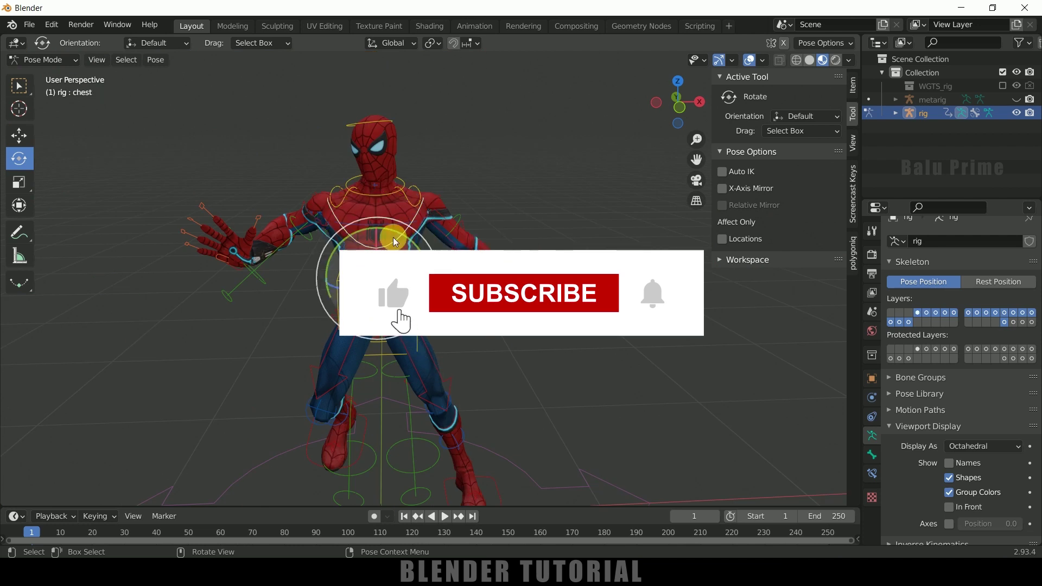
{"action": "left_click", "coordinate": [380, 133]}
{"action": "key", "text": "r"}
{"action": "key", "text": "r"}
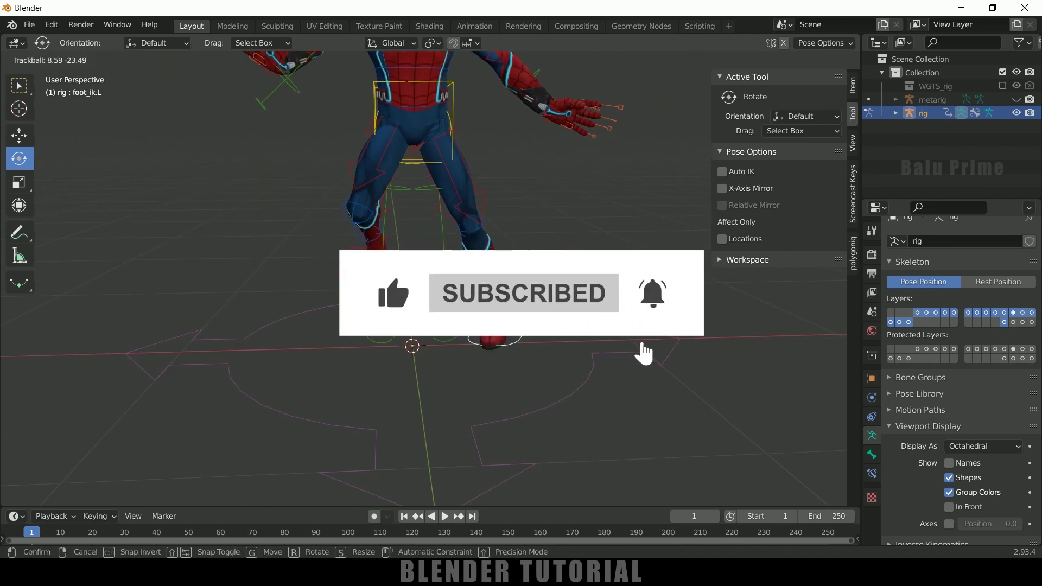
Move the right hand IK control up beside the head and trackball-rotate the hand.
{"action": "key", "text": "g"}
{"action": "left_click", "coordinate": [549, 315]}
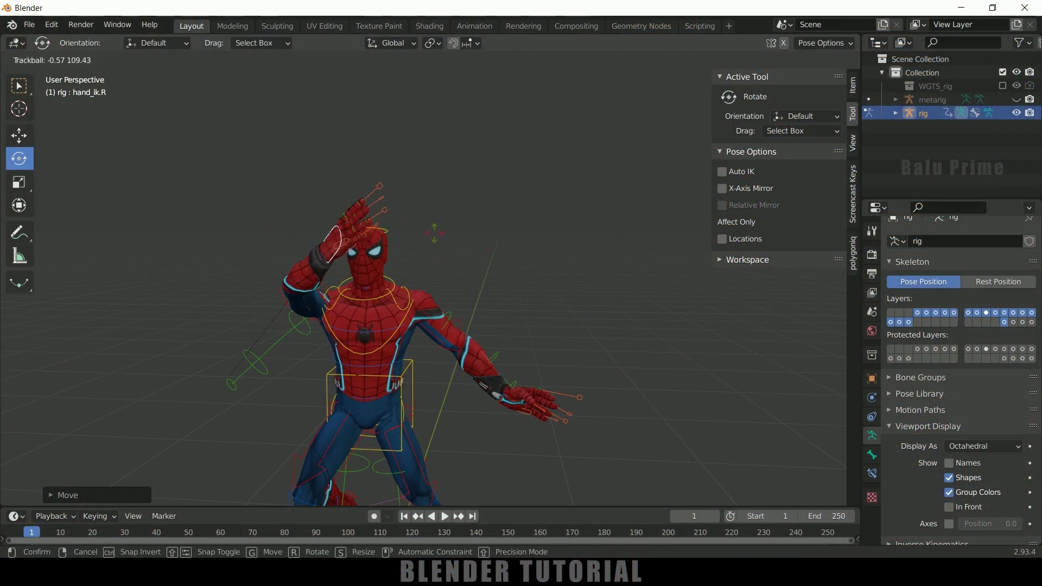
{"action": "left_click", "coordinate": [434, 232]}
{"action": "middle_click_drag", "start_coordinate": [575, 321], "coordinate": [510, 313]}
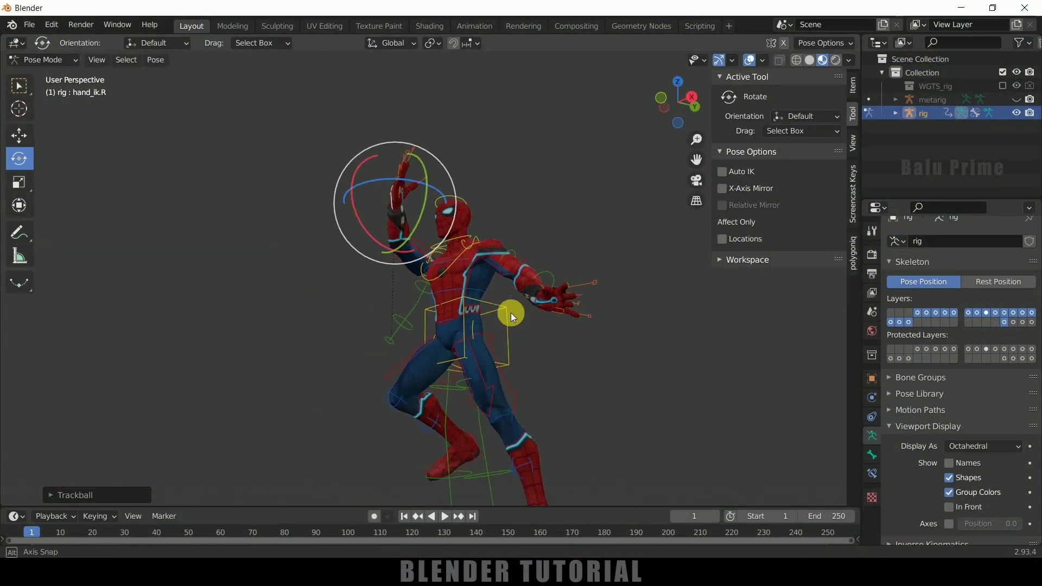
{"action": "scroll", "coordinate": [510, 312], "scroll_direction": "down", "scroll_amount": 2}
{"action": "left_click", "coordinate": [591, 341]}
{"action": "middle_click_drag", "start_coordinate": [579, 299], "coordinate": [535, 268], "text": "shift"}
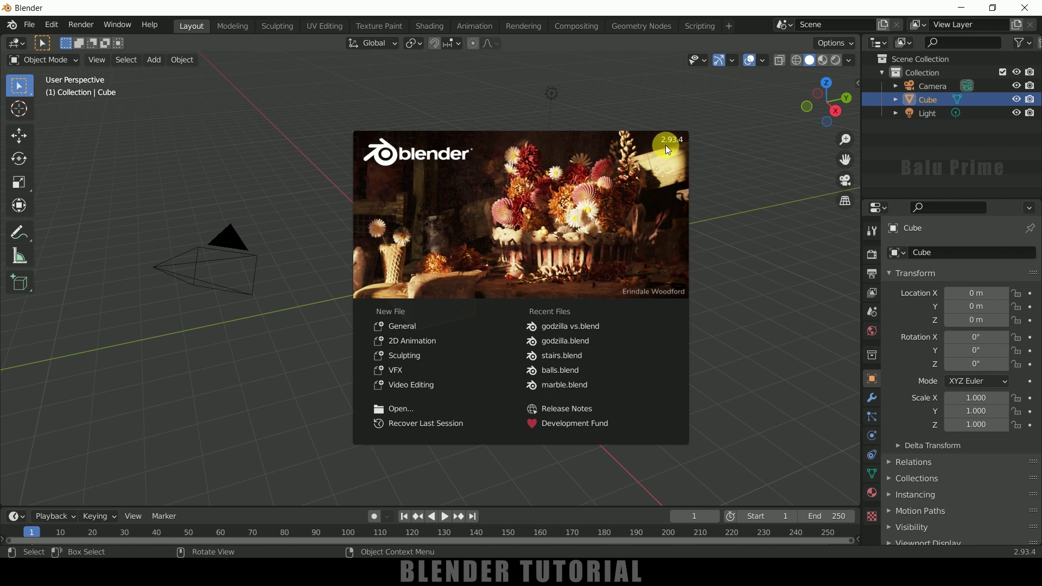
Delete the default camera, cube and light from the new scene.
{"action": "left_click", "coordinate": [698, 202]}
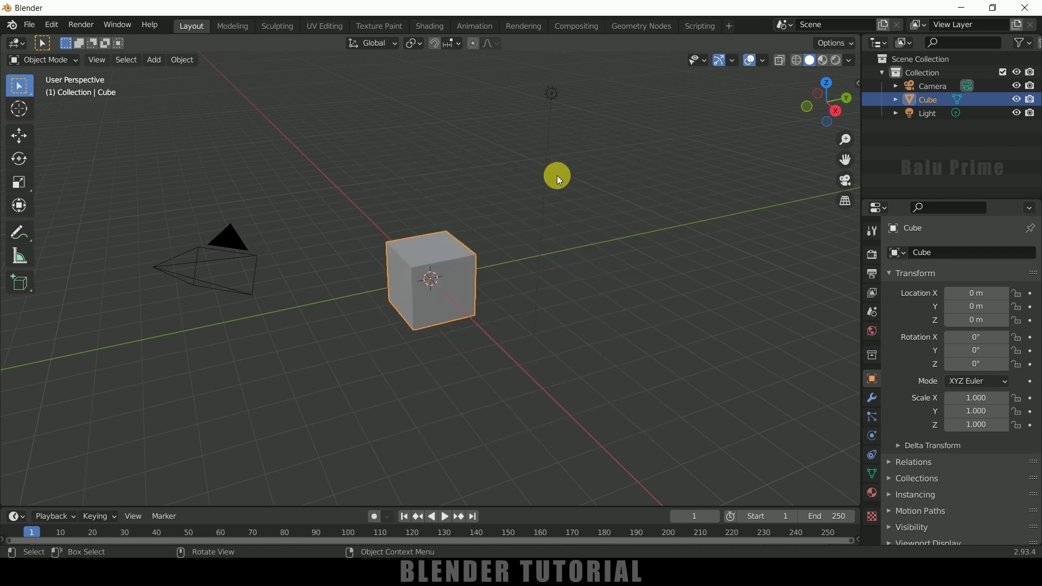
{"action": "key", "text": "a"}
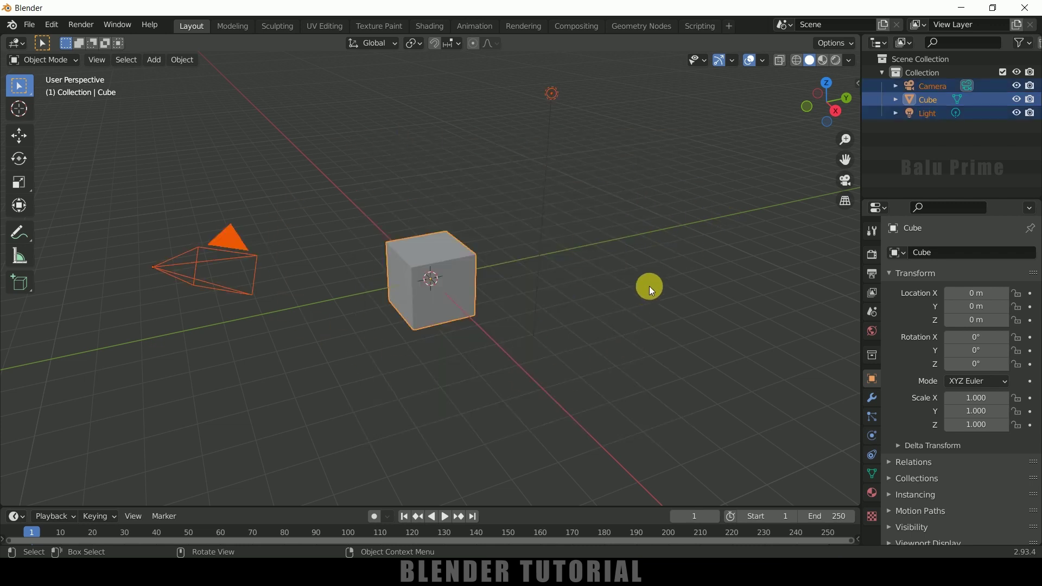
{"action": "key", "text": "Delete"}
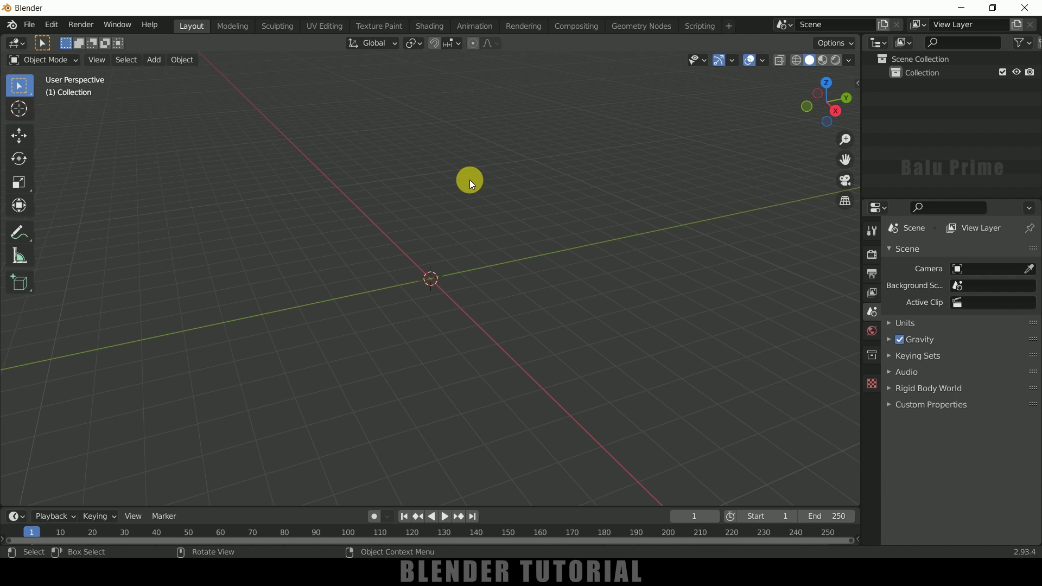
Import the Spider-Man Wavefront model ending in Enhanced.obj from the recent Stark Enhanced folder.
{"action": "left_click", "coordinate": [28, 25]}
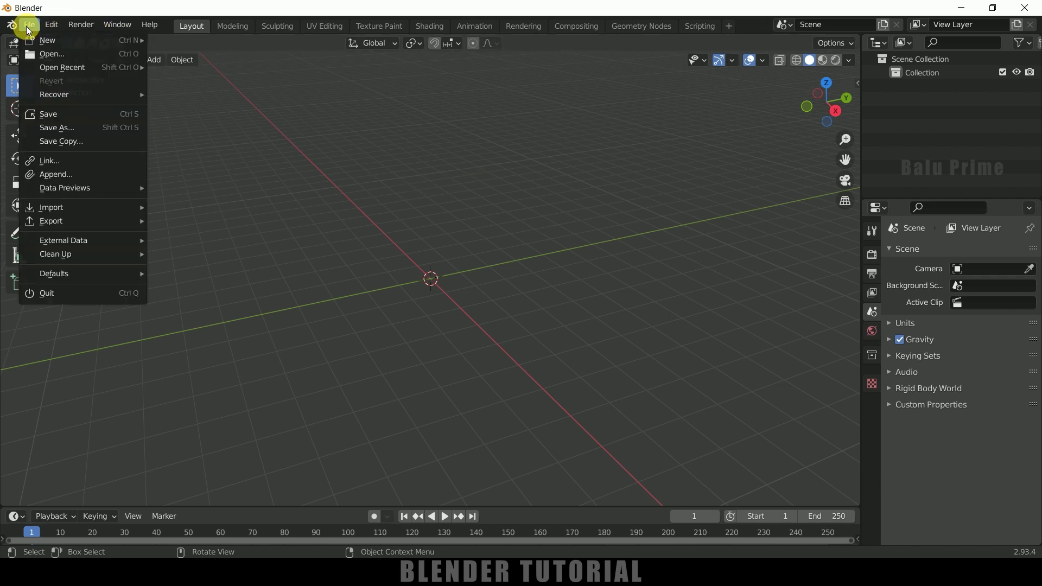
{"action": "mouse_move", "coordinate": [57, 205]}
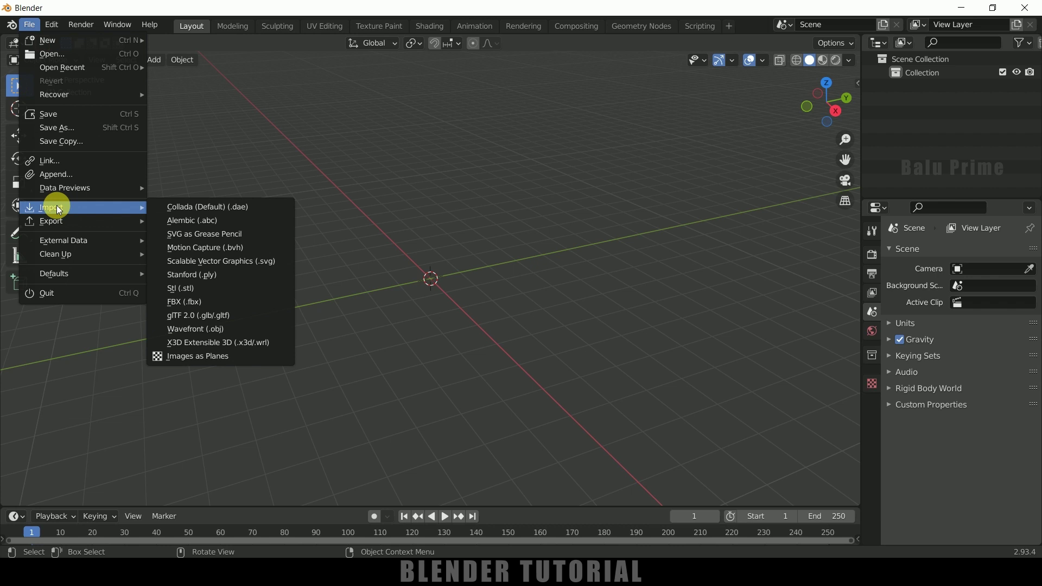
{"action": "left_click", "coordinate": [199, 332]}
{"action": "left_click", "coordinate": [269, 371]}
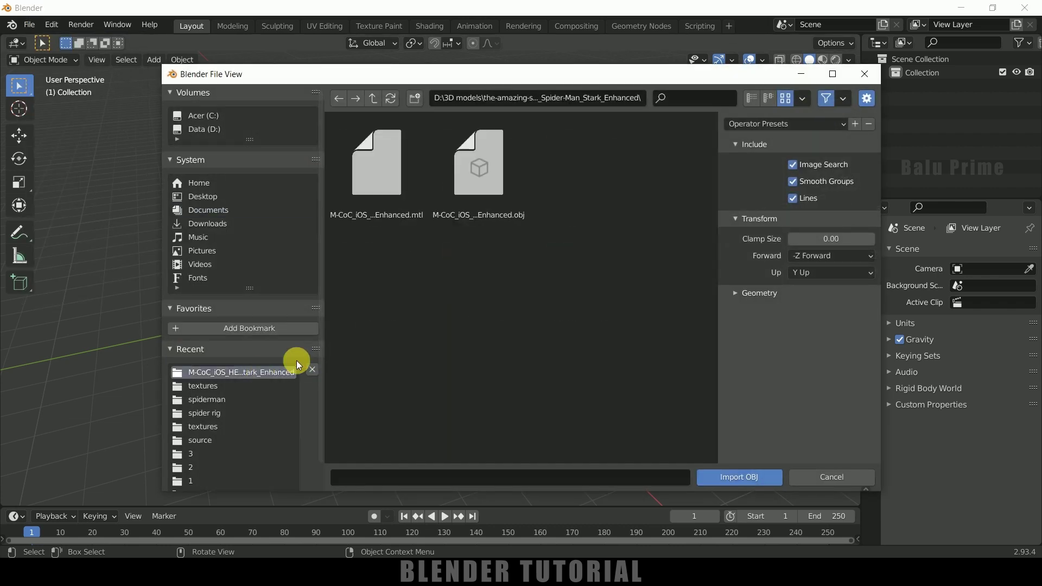
{"action": "left_click", "coordinate": [487, 215]}
{"action": "left_click", "coordinate": [709, 475]}
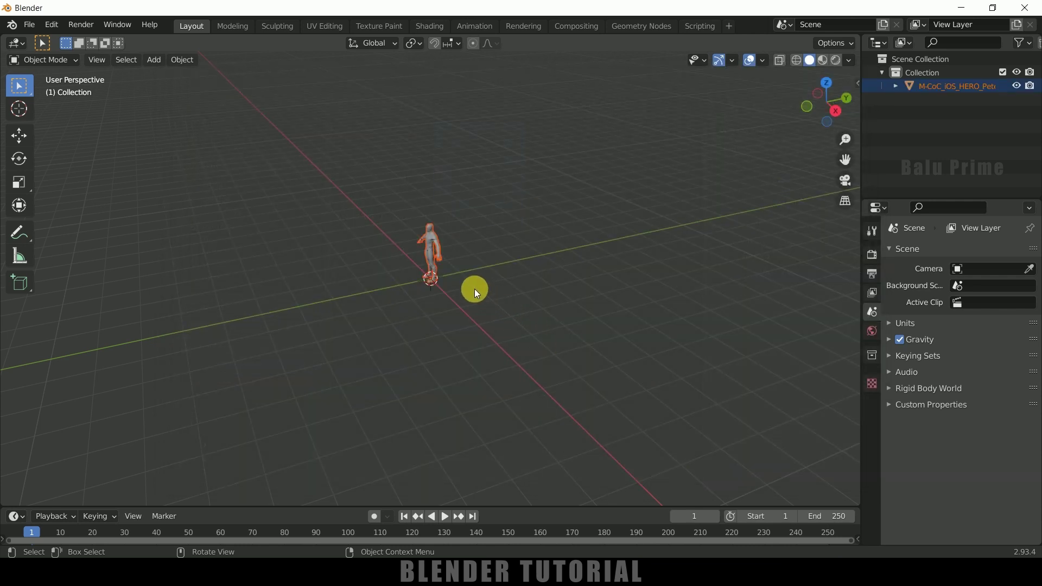
Show the imported Spider-Man model from the front in Material Preview shading.
{"action": "middle_click_drag", "start_coordinate": [473, 288], "coordinate": [692, 231]}
{"action": "scroll", "coordinate": [542, 300], "scroll_direction": "up", "scroll_amount": 4}
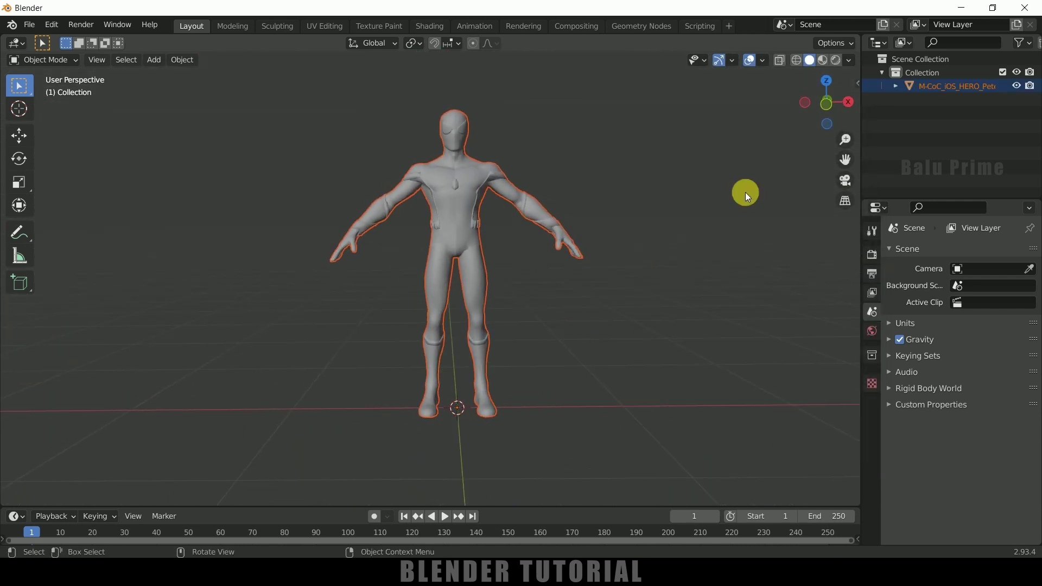
{"action": "left_click", "coordinate": [821, 61]}
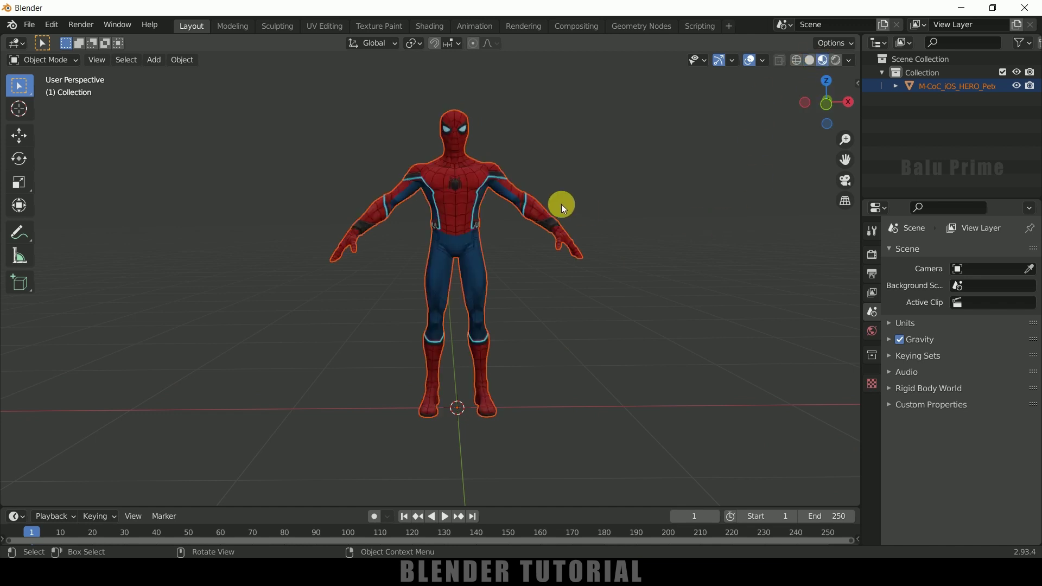
{"action": "mouse_move", "coordinate": [567, 317]}
{"action": "middle_mouse_down"}
{"action": "mouse_move", "coordinate": [600, 286]}
{"action": "mouse_move", "coordinate": [567, 321]}
{"action": "mouse_move", "coordinate": [581, 318]}
{"action": "middle_mouse_up"}
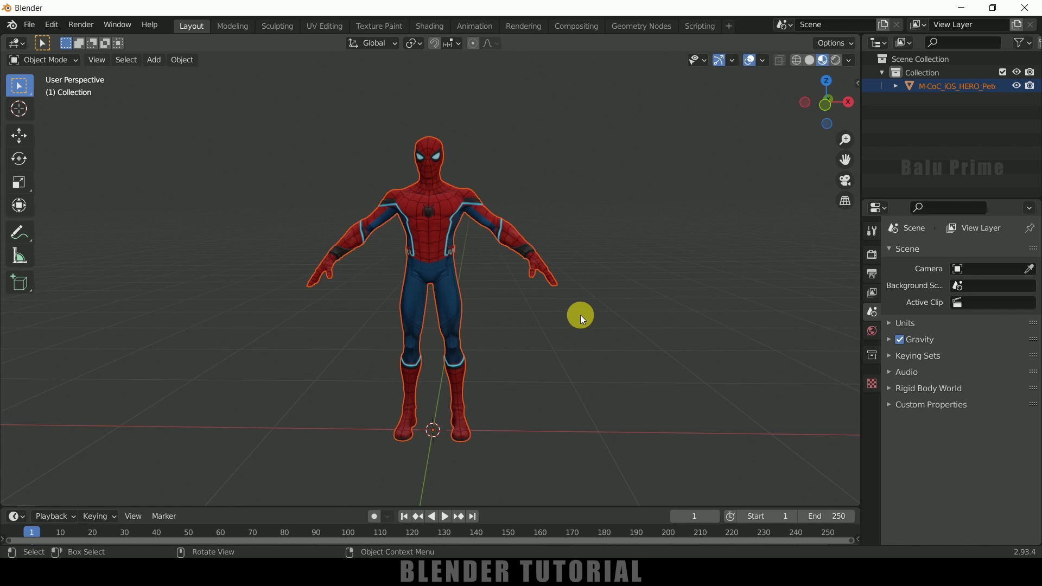
Enable the Rigging: Rigify add-on in the preferences, save the preferences and close them.
{"action": "left_click", "coordinate": [52, 25]}
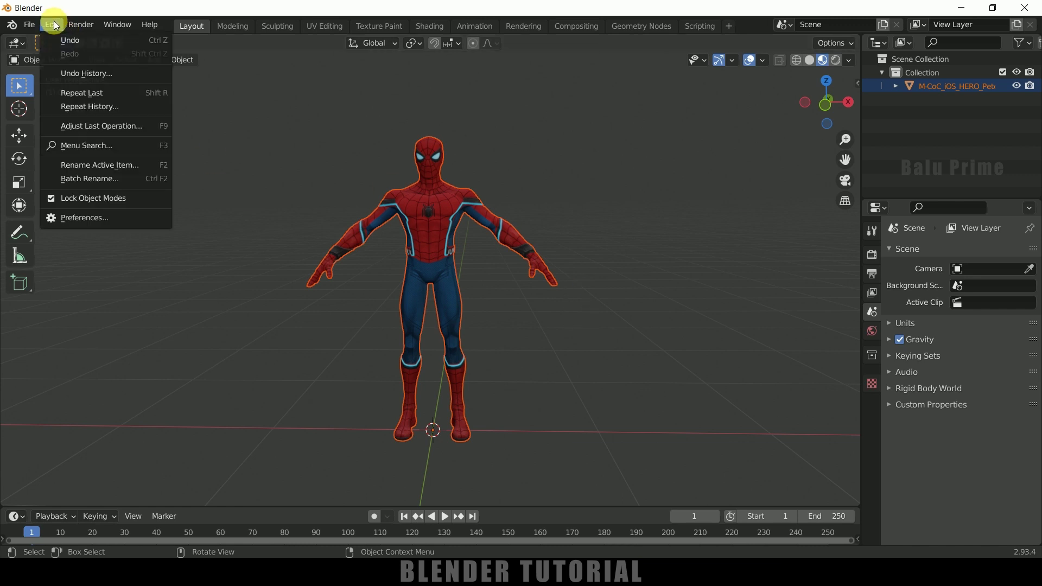
{"action": "left_click", "coordinate": [93, 217]}
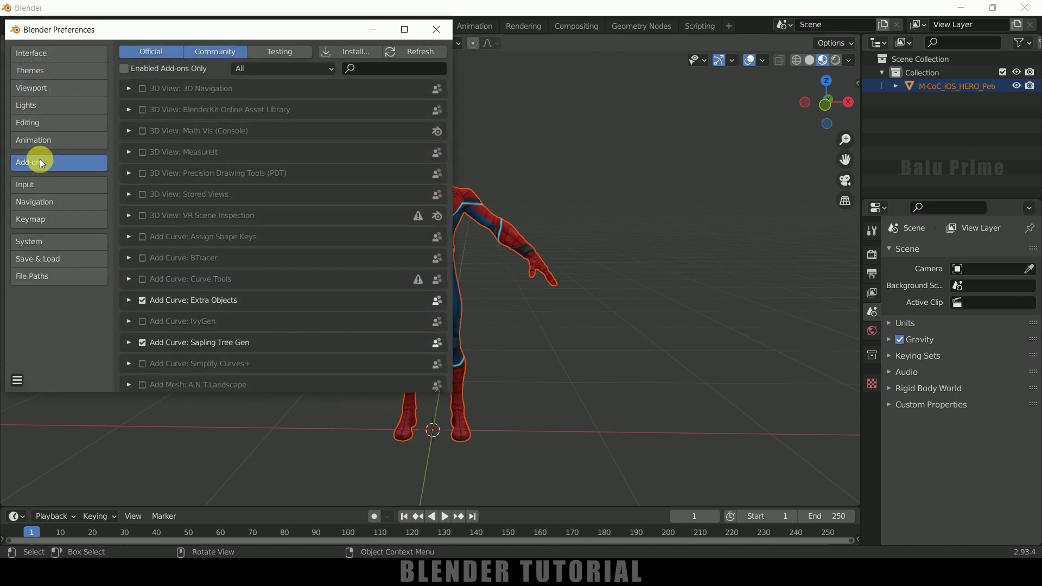
{"action": "type", "text": "rigi"}
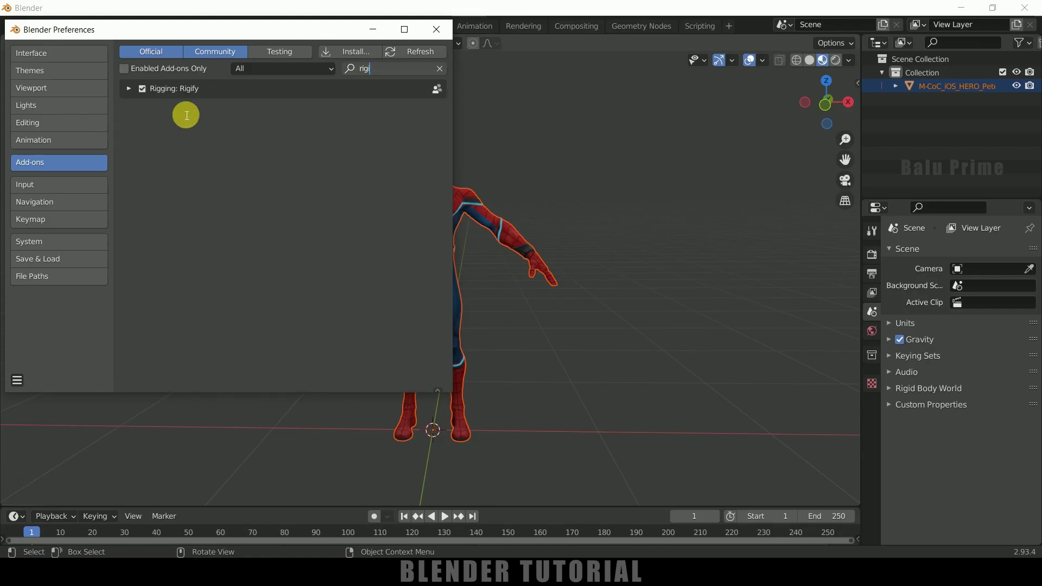
{"action": "left_click", "coordinate": [143, 88]}
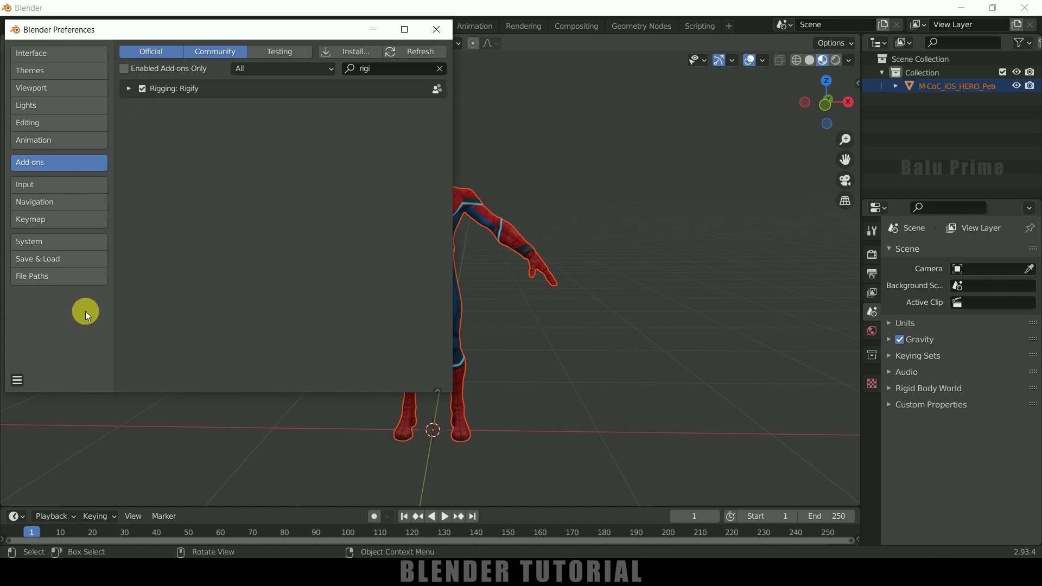
{"action": "left_click", "coordinate": [18, 380]}
{"action": "left_click", "coordinate": [47, 342]}
{"action": "left_click", "coordinate": [437, 29]}
Add a Human (Meta-Rig) armature and switch it to Edit Mode.
{"action": "left_click", "coordinate": [155, 61]}
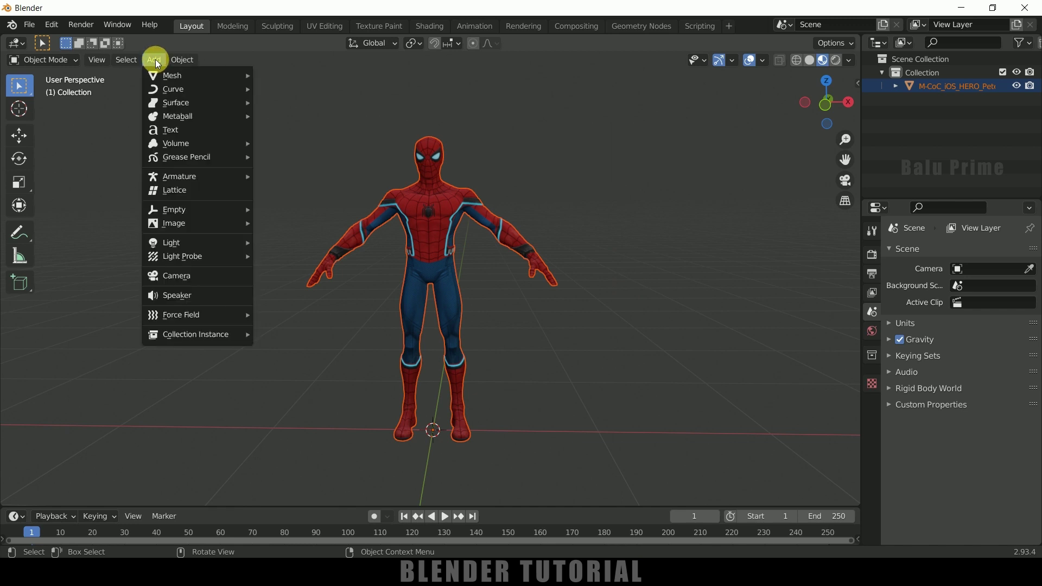
{"action": "mouse_move", "coordinate": [205, 176]}
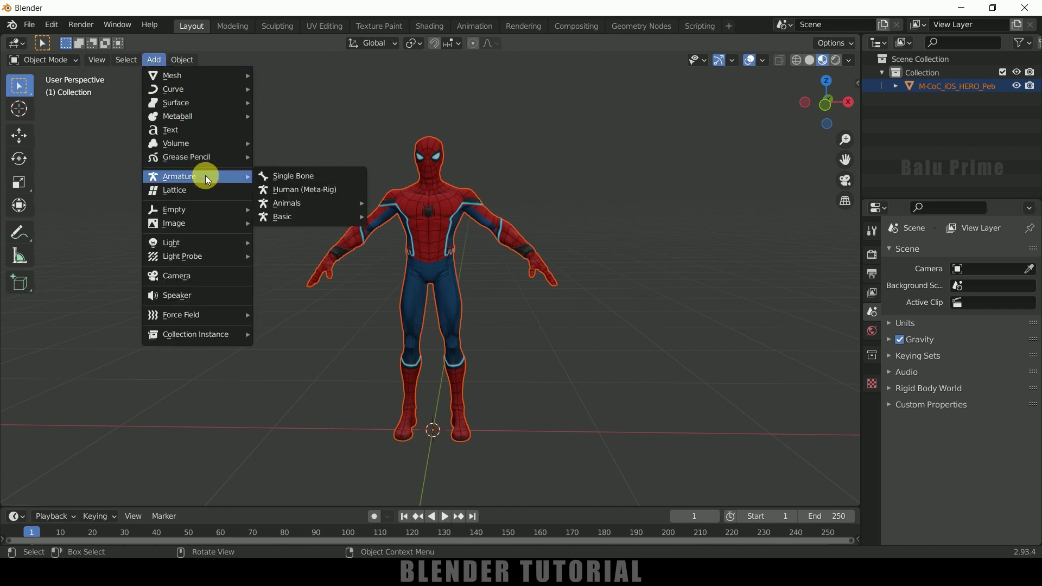
{"action": "left_click", "coordinate": [293, 198]}
{"action": "middle_click_drag", "start_coordinate": [610, 305], "coordinate": [579, 261]}
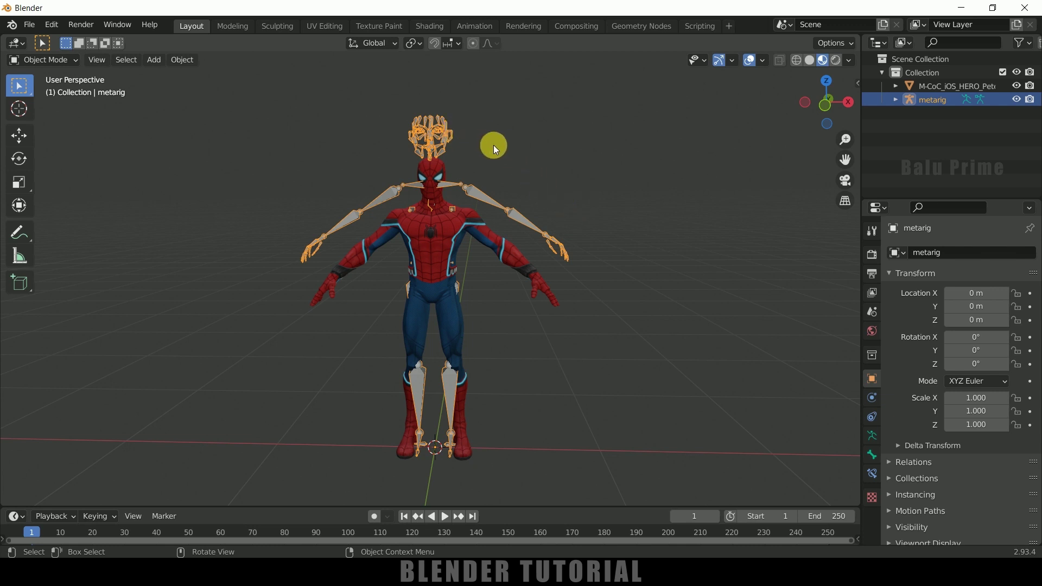
{"action": "left_click", "coordinate": [54, 61]}
{"action": "left_click", "coordinate": [52, 88]}
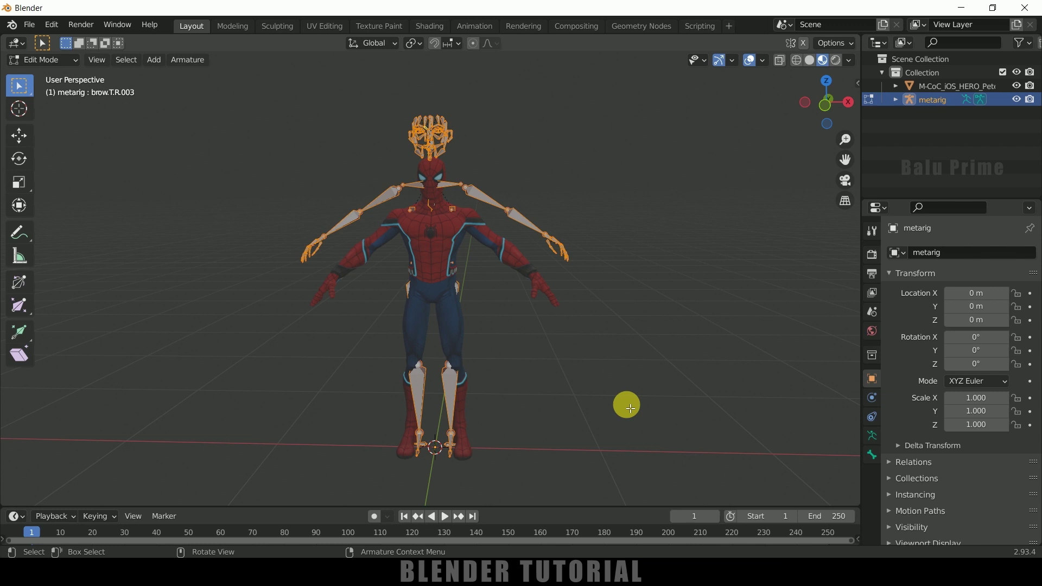
{"action": "key", "text": "s"}
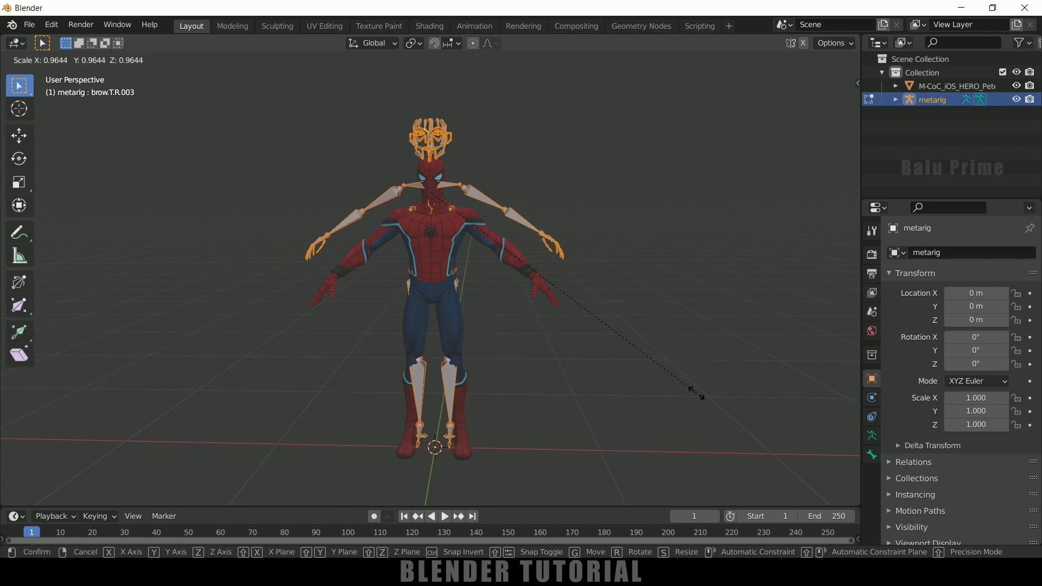
{"action": "left_click", "coordinate": [696, 391]}
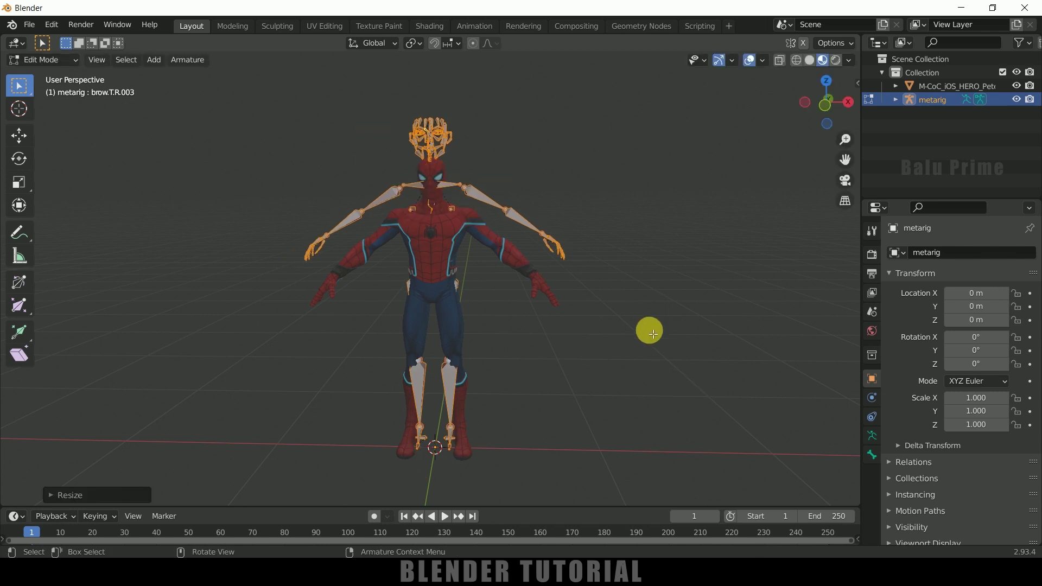
{"action": "key", "text": "ctrl+z"}
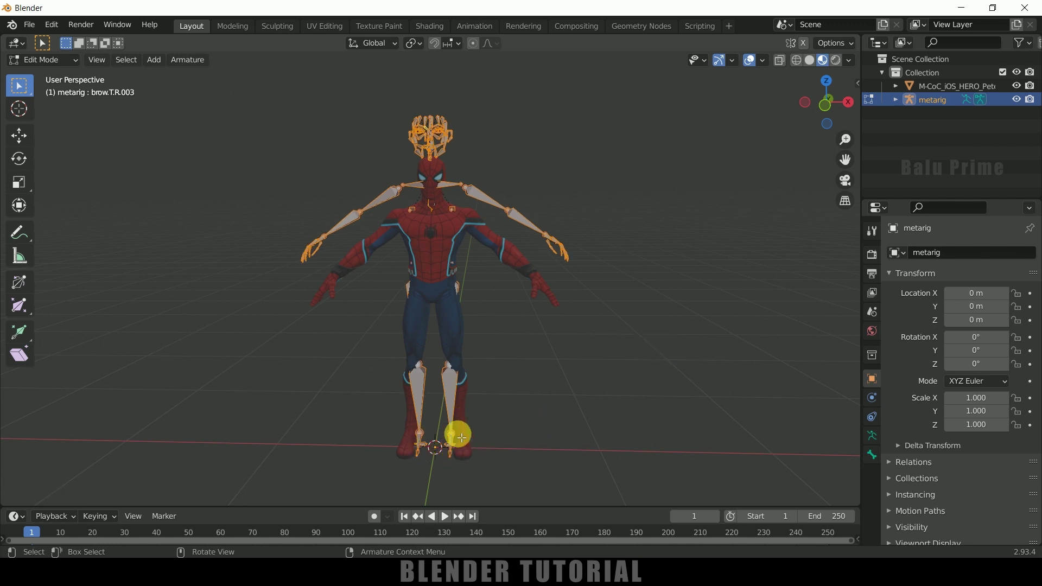
Set the pivot point to 3D Cursor and scale the whole metarig down to roughly match the character's height.
{"action": "left_click", "coordinate": [413, 44]}
{"action": "left_click", "coordinate": [434, 73]}
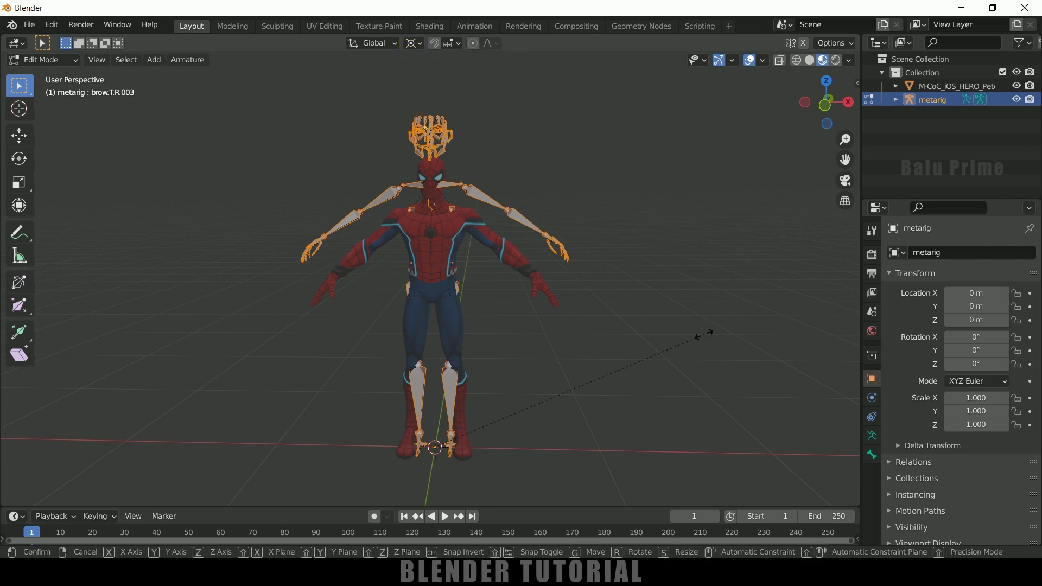
{"action": "key", "text": "s"}
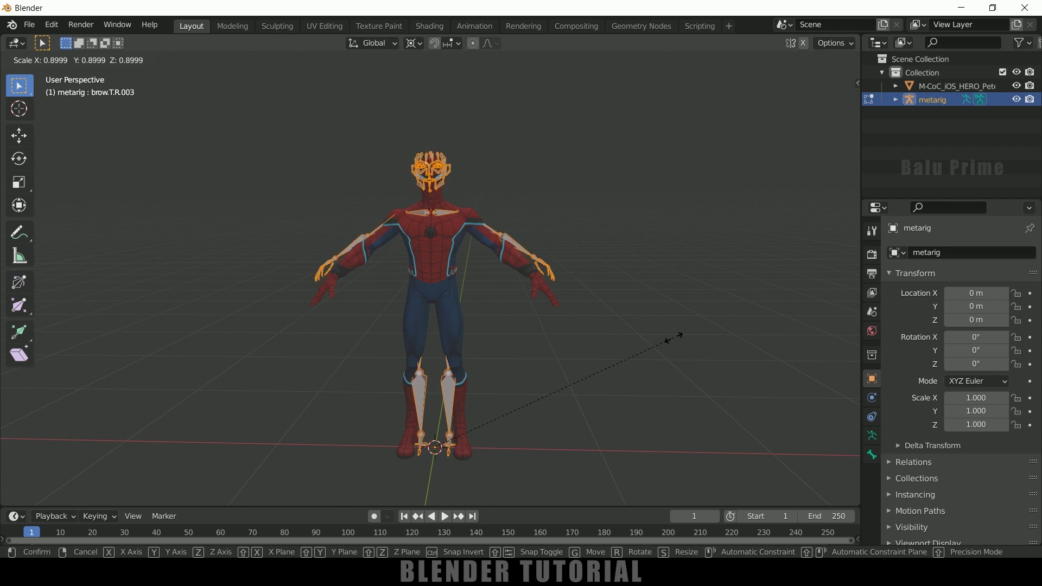
{"action": "left_click", "coordinate": [668, 340]}
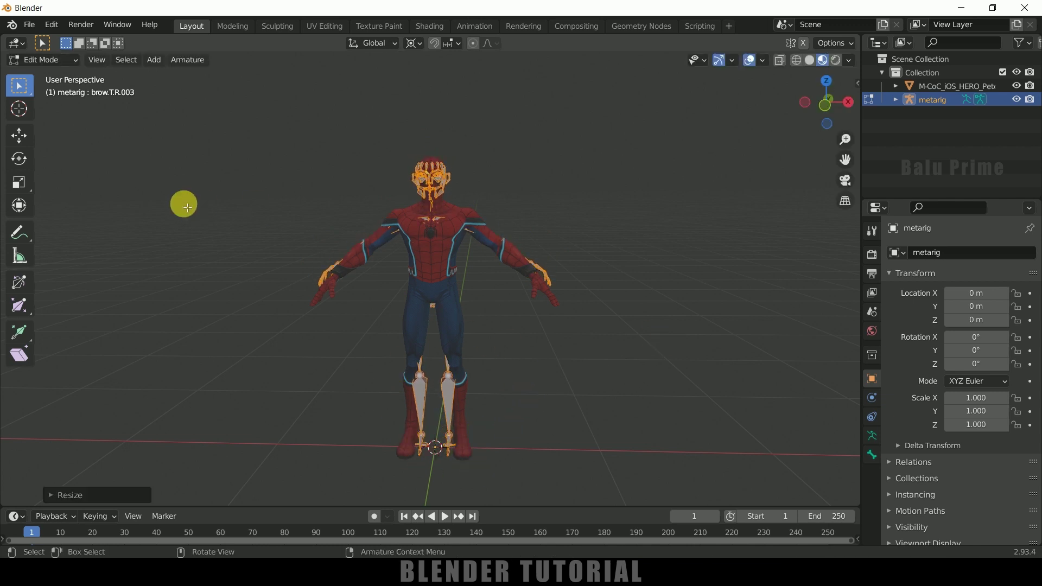
Place the 3D cursor away from the character and snap it back to the world origin.
{"action": "left_click", "coordinate": [19, 110]}
{"action": "left_click", "coordinate": [594, 184]}
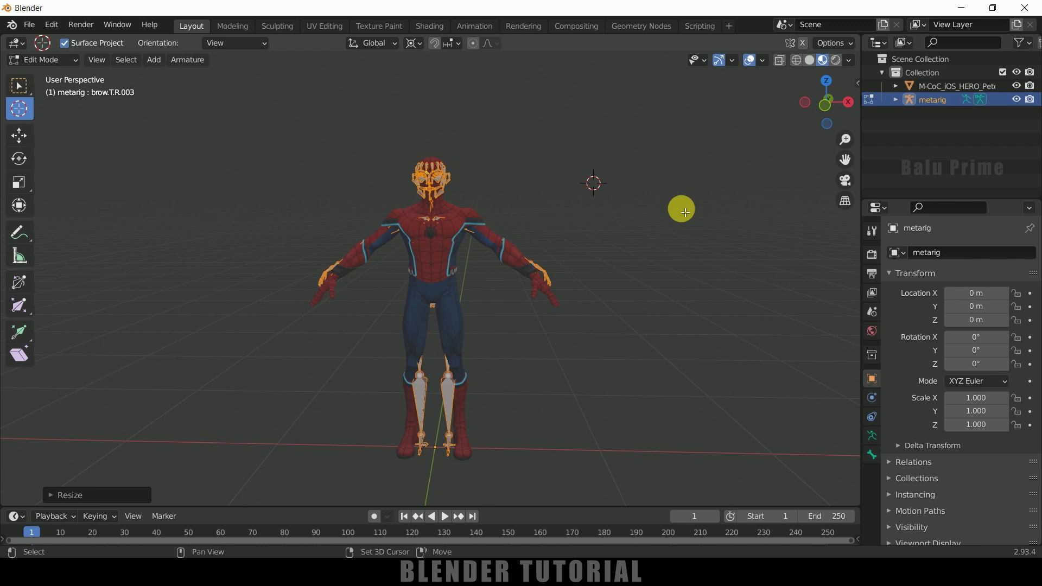
{"action": "key", "text": "shift+s"}
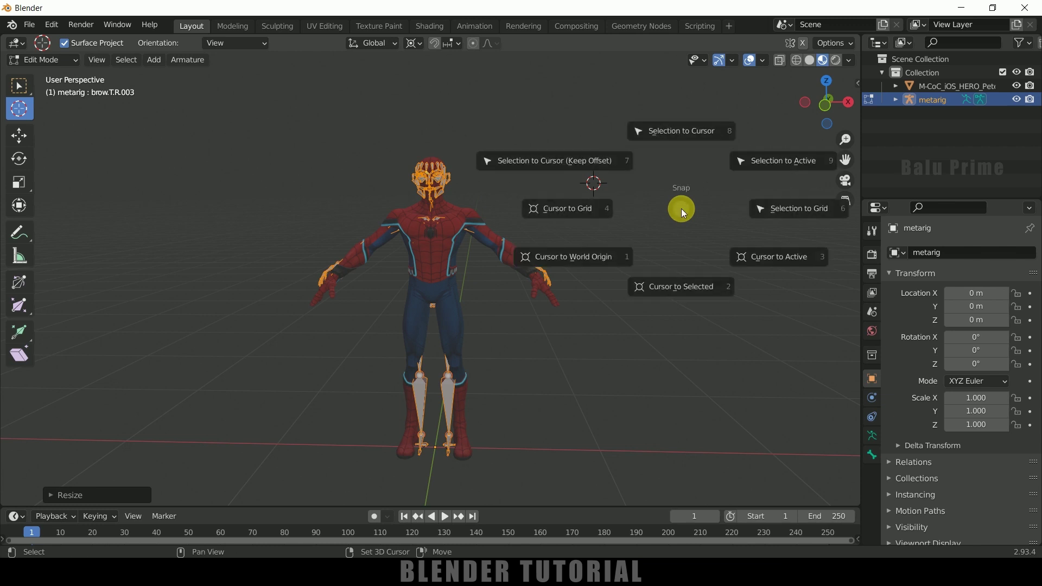
{"action": "left_click", "coordinate": [575, 256]}
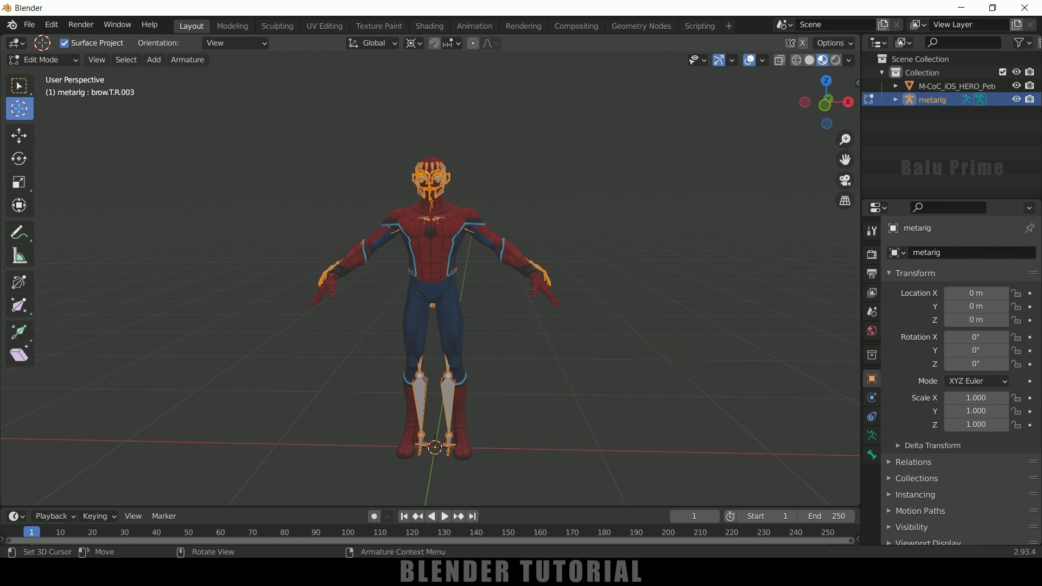
Fine-tune the whole metarig's scale about the 3D cursor to match the character's height, and activate the Select Box tool.
{"action": "key", "text": "s"}
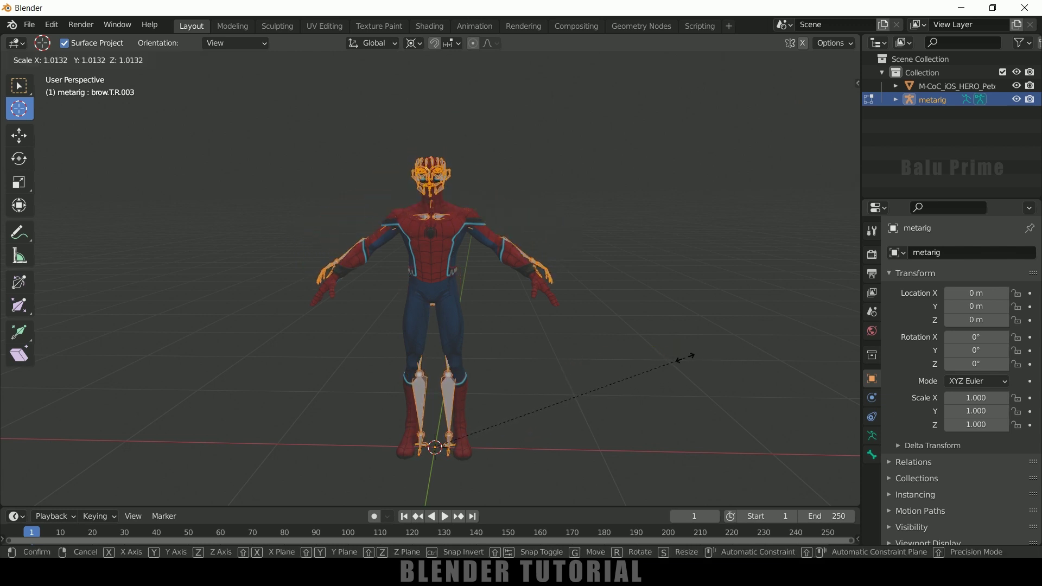
{"action": "left_click", "coordinate": [682, 359]}
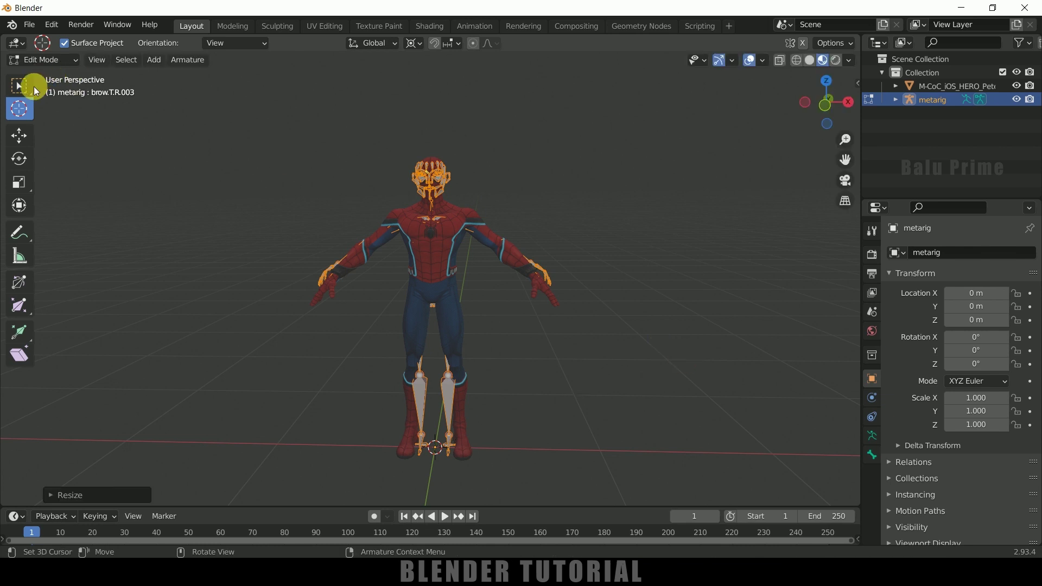
{"action": "left_click", "coordinate": [19, 85]}
{"action": "scroll", "coordinate": [130, 104], "scroll_direction": "up", "scroll_amount": 3}
Switch the metarig to Object Mode and set its armature viewport display to In Front.
{"action": "left_click", "coordinate": [43, 59]}
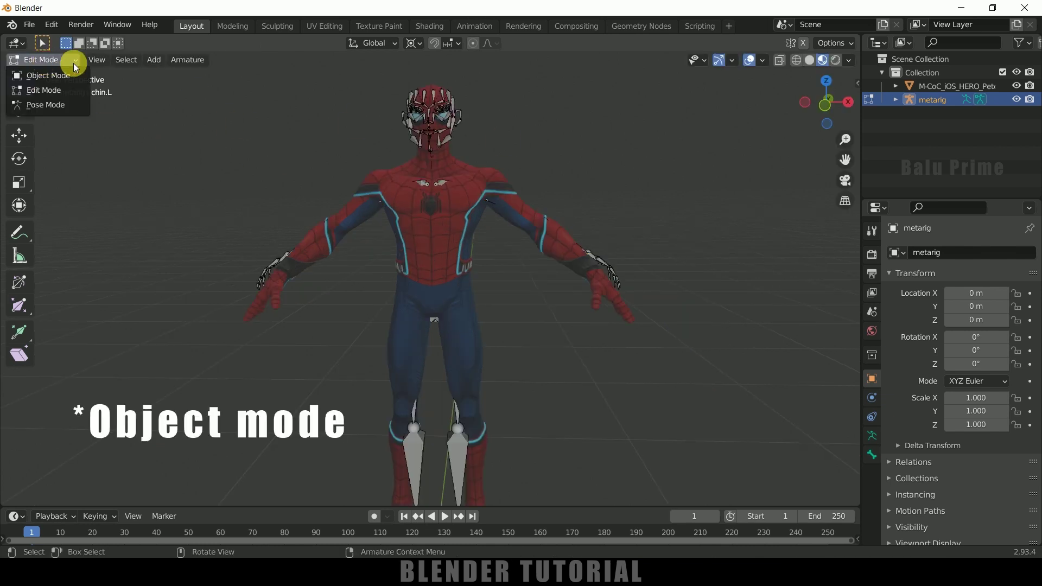
{"action": "left_click", "coordinate": [55, 75]}
{"action": "left_click", "coordinate": [627, 268]}
{"action": "left_click", "coordinate": [621, 268]}
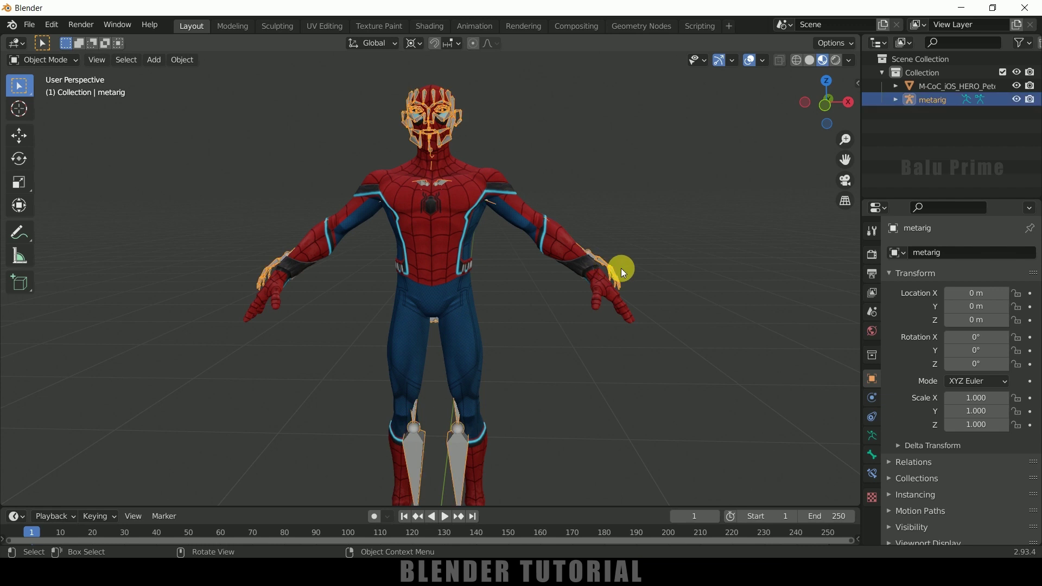
{"action": "left_click", "coordinate": [874, 439]}
{"action": "scroll", "coordinate": [906, 445], "scroll_direction": "down", "scroll_amount": 1}
{"action": "left_click", "coordinate": [890, 413]}
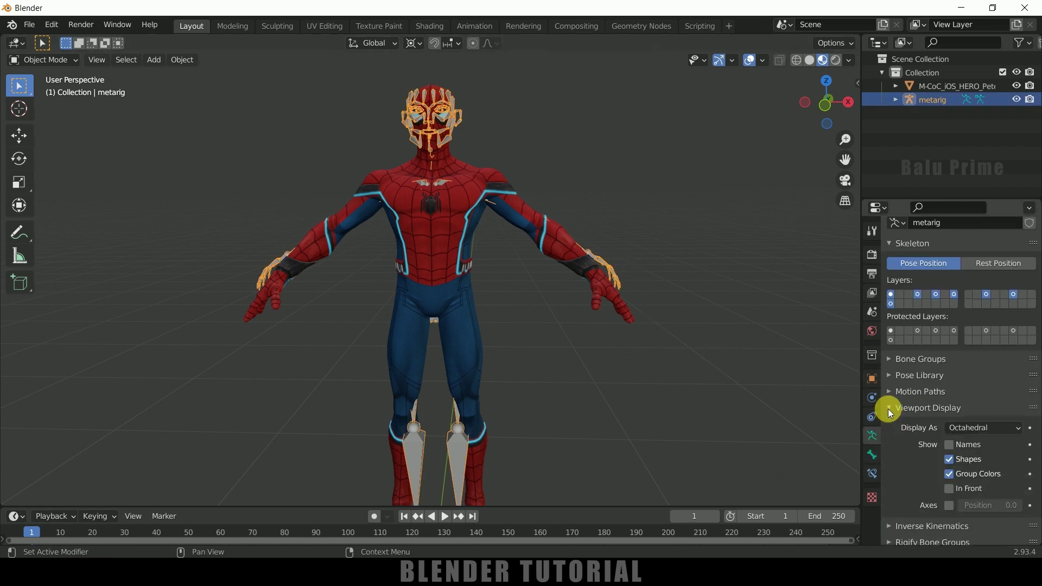
{"action": "scroll", "coordinate": [910, 433], "scroll_direction": "down", "scroll_amount": 3}
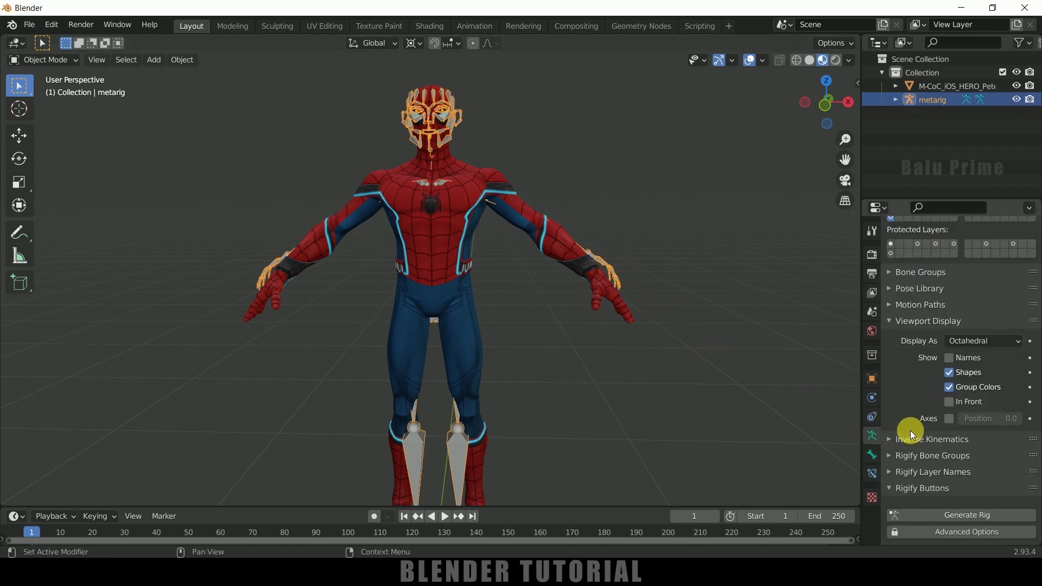
{"action": "left_click", "coordinate": [951, 404]}
Check the bone placement inside the body from both sides, and return the metarig to Edit Mode.
{"action": "middle_click_drag", "start_coordinate": [543, 311], "coordinate": [631, 234]}
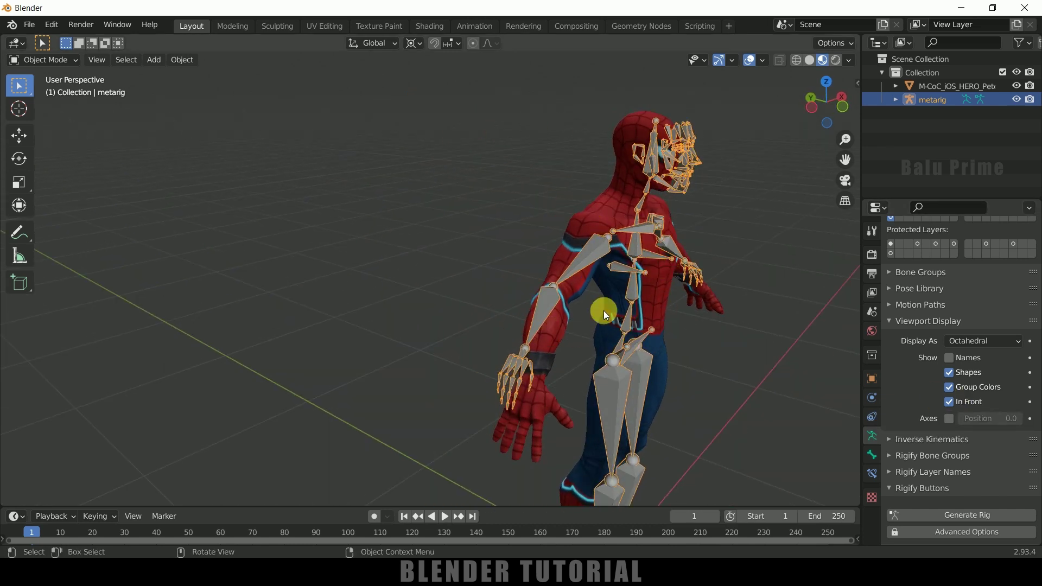
{"action": "middle_click_drag", "start_coordinate": [575, 264], "coordinate": [423, 234]}
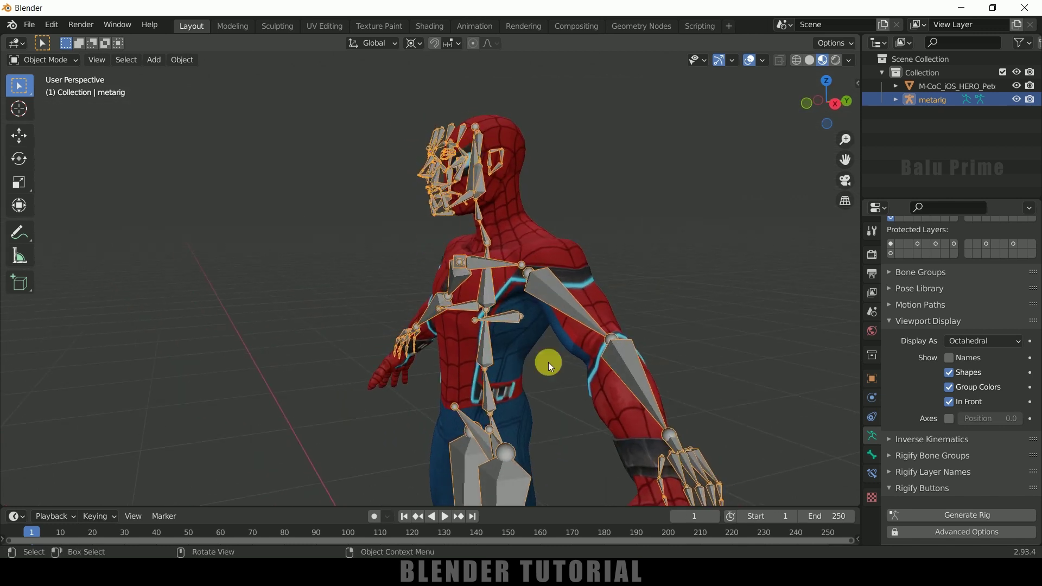
{"action": "middle_click_drag", "start_coordinate": [509, 318], "coordinate": [488, 307]}
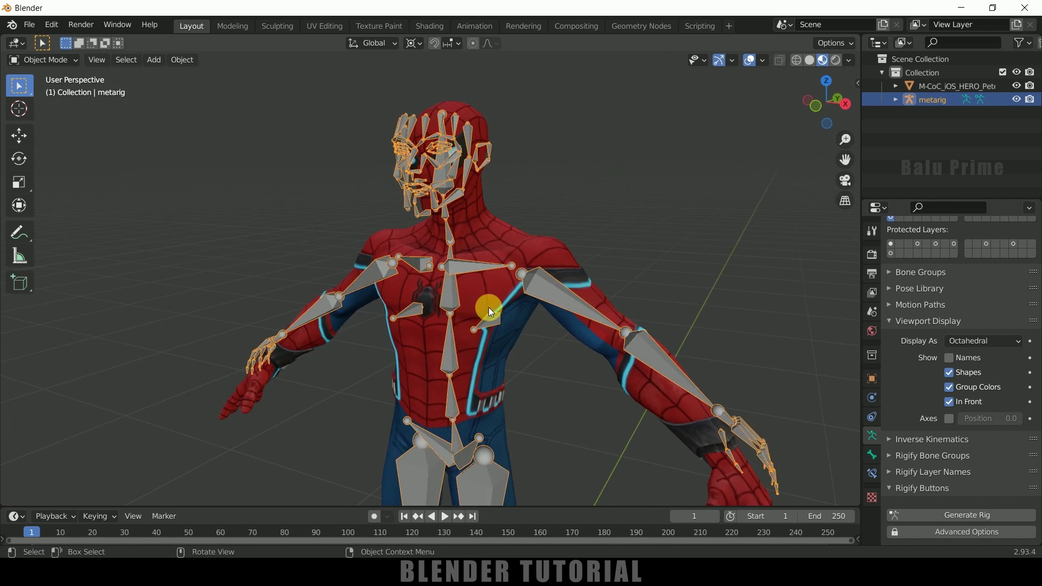
{"action": "middle_click_drag", "start_coordinate": [542, 375], "coordinate": [545, 379]}
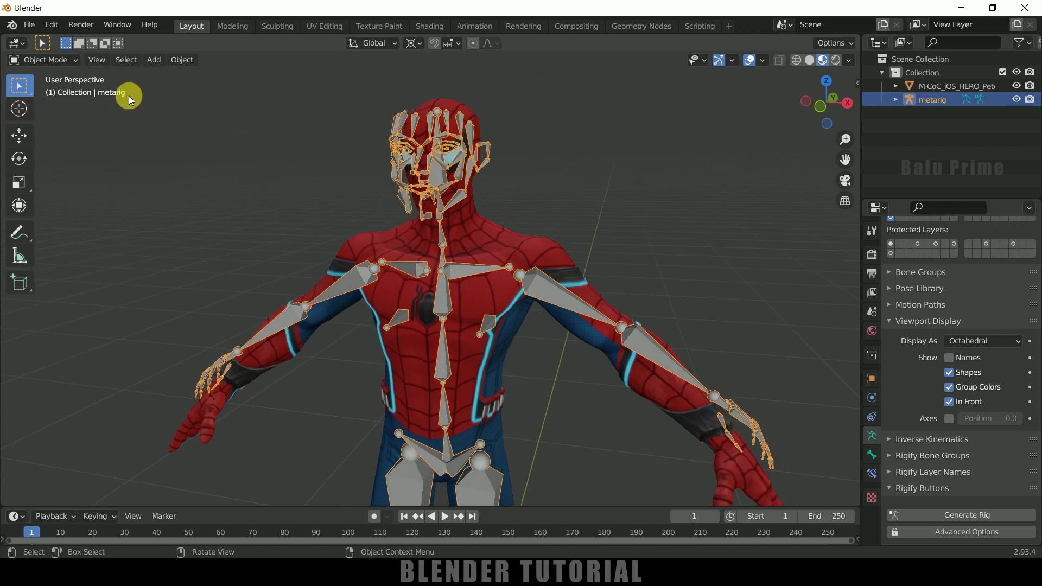
{"action": "left_click", "coordinate": [64, 60]}
{"action": "left_click", "coordinate": [47, 87]}
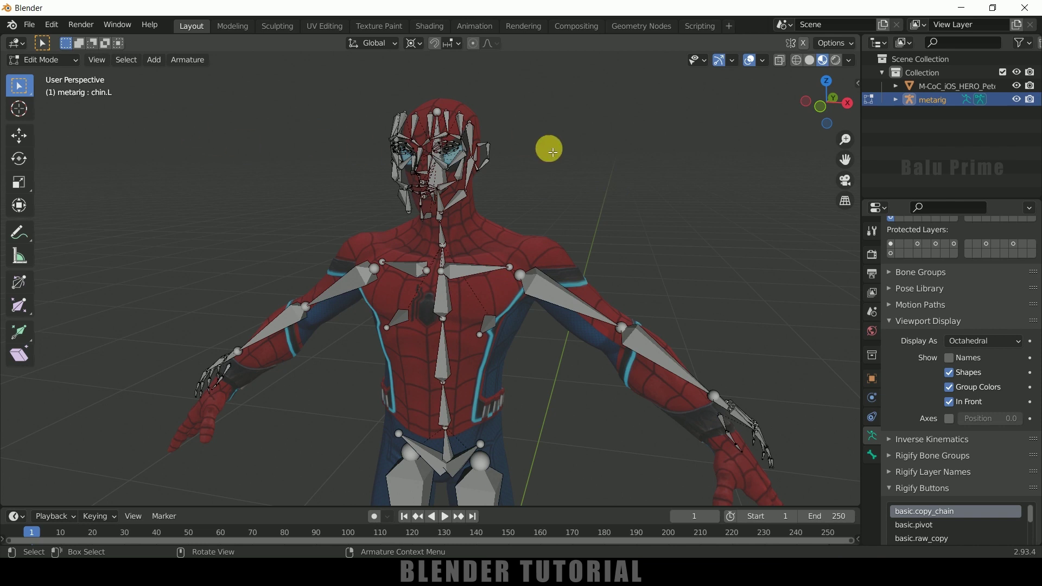
In the right side view, select the face bones in front of the head and delete them.
{"action": "key", "text": "KP_3"}
{"action": "scroll", "coordinate": [550, 149], "scroll_direction": "up", "scroll_amount": 5}
{"action": "middle_click_drag", "start_coordinate": [551, 158], "coordinate": [428, 255], "text": "shift"}
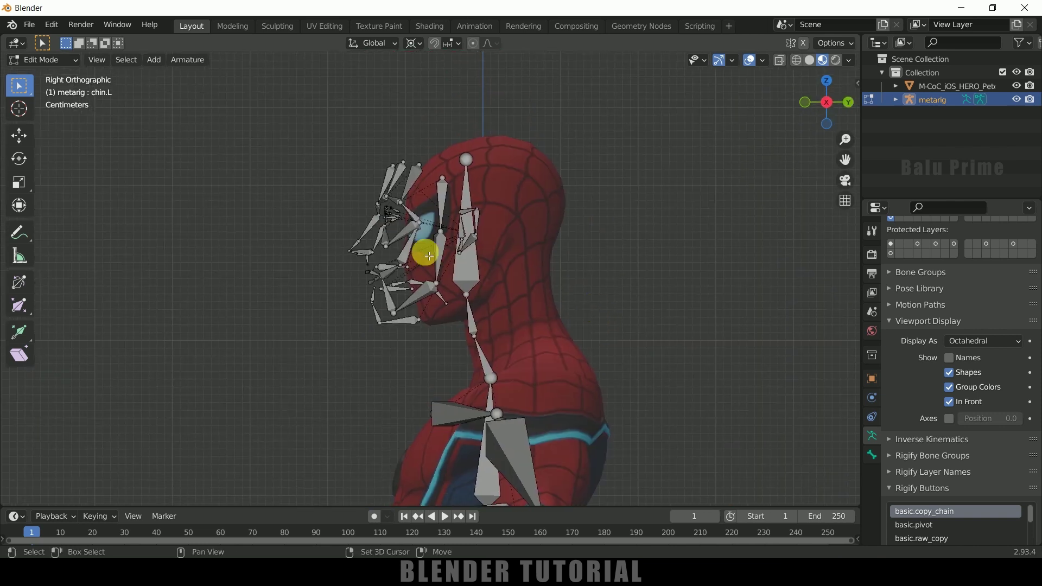
{"action": "left_click_drag", "start_coordinate": [261, 137], "coordinate": [456, 386]}
{"action": "key", "text": "x"}
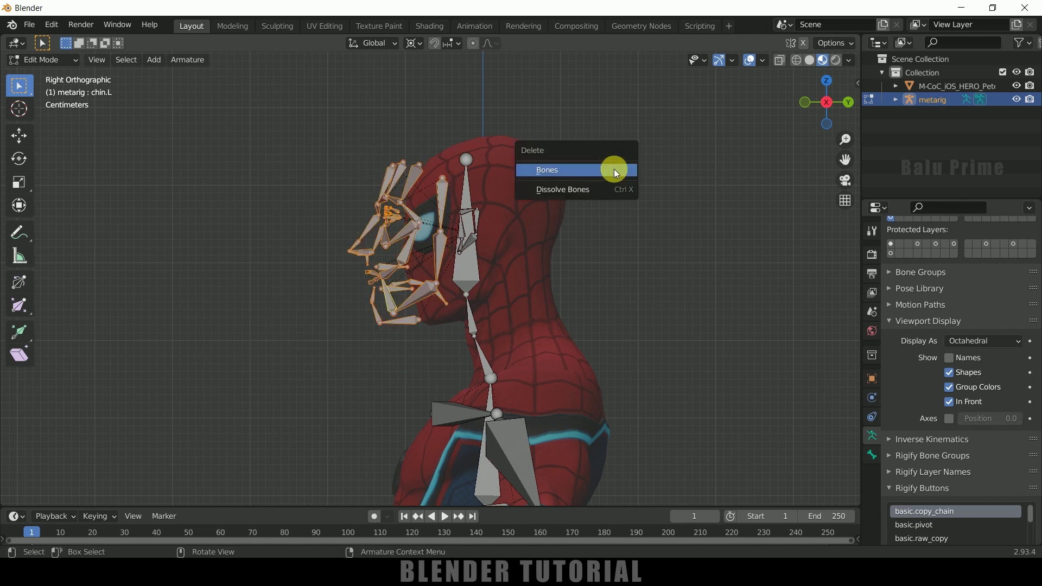
{"action": "left_click", "coordinate": [579, 170]}
Enable X-Axis Mirror for the armature and delete the ear bones on both sides of the head.
{"action": "middle_click_drag", "start_coordinate": [593, 277], "coordinate": [639, 283]}
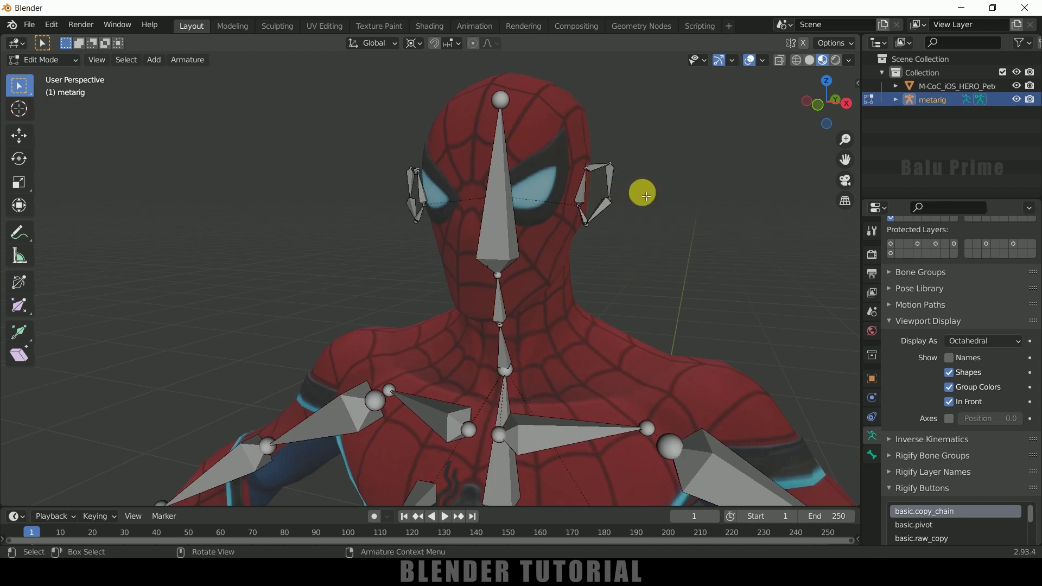
{"action": "key", "text": "n"}
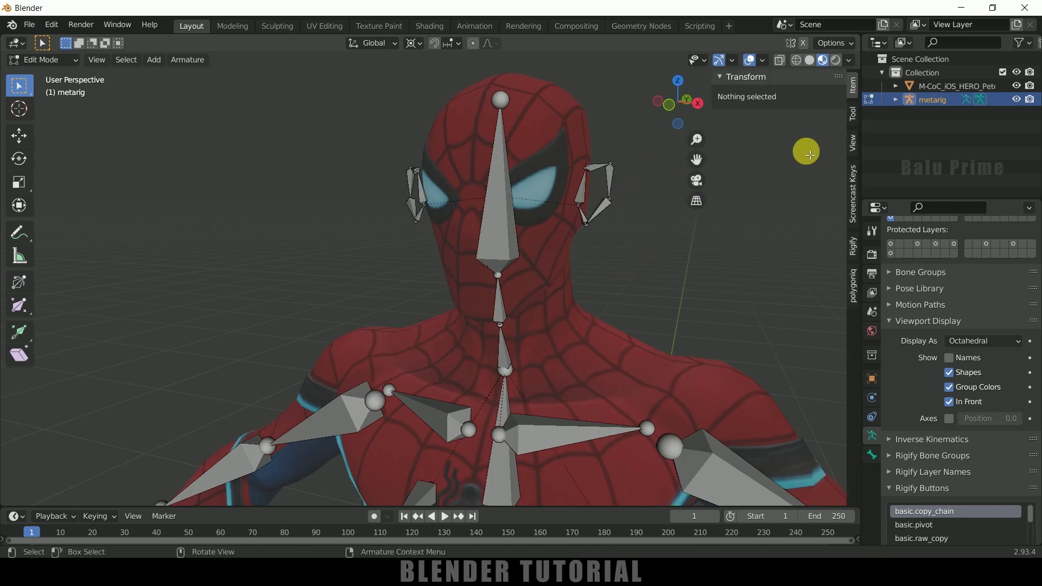
{"action": "left_click", "coordinate": [854, 114]}
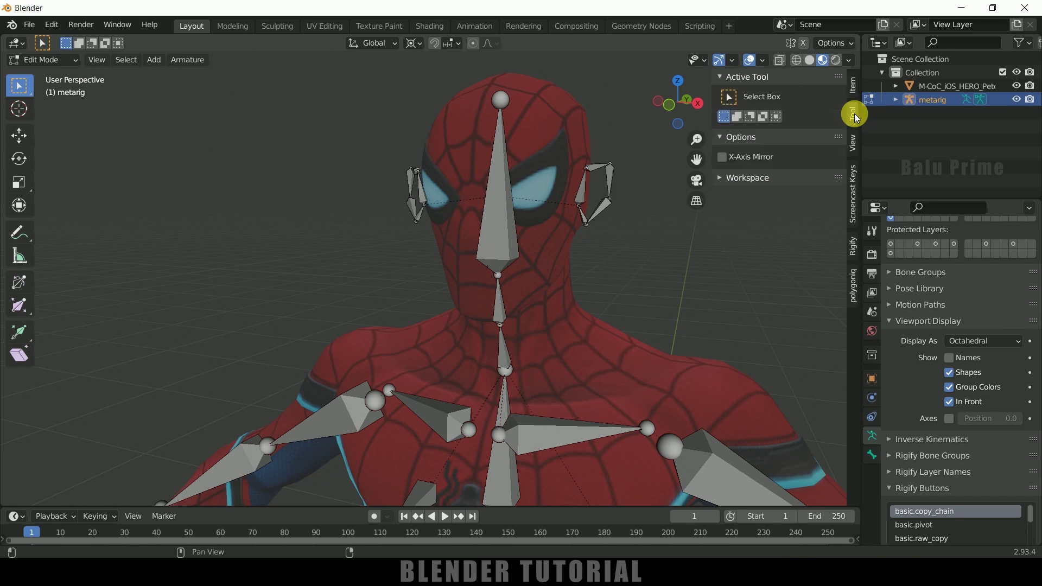
{"action": "left_click", "coordinate": [726, 159]}
{"action": "left_click_drag", "start_coordinate": [628, 271], "coordinate": [569, 132]}
{"action": "key", "text": "x"}
{"action": "left_click", "coordinate": [625, 254]}
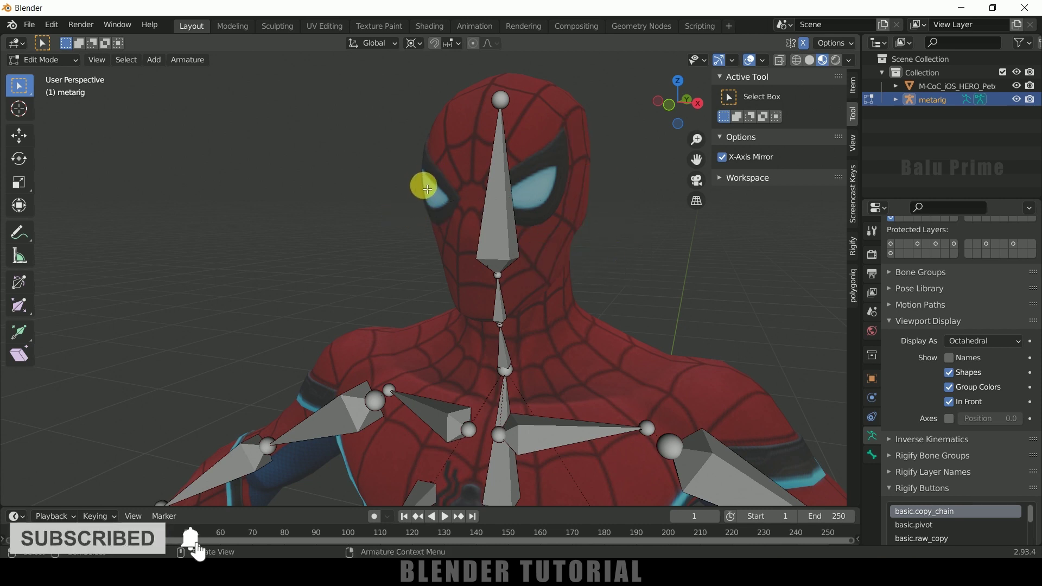
Delete the pair of breast bones on the chest.
{"action": "scroll", "coordinate": [427, 189], "scroll_direction": "down", "scroll_amount": 2}
{"action": "middle_click_drag", "start_coordinate": [591, 370], "coordinate": [525, 252], "text": "shift"}
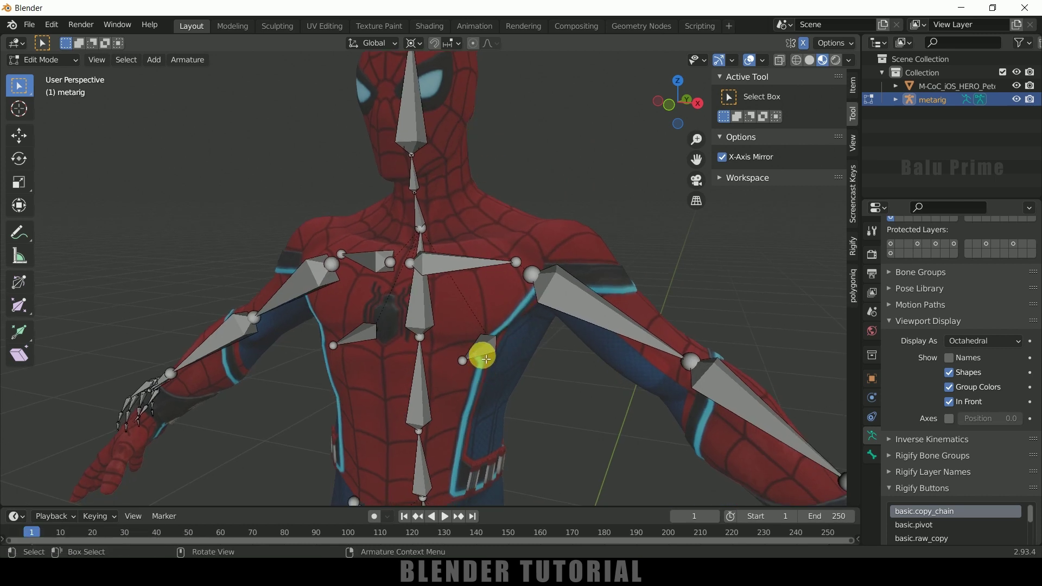
{"action": "key", "text": "x"}
{"action": "left_click", "coordinate": [564, 168]}
Set the front orthographic view and turn on X-Ray, with the metarig in Edit Mode.
{"action": "middle_click_drag", "start_coordinate": [549, 215], "coordinate": [590, 232]}
{"action": "scroll", "coordinate": [583, 236], "scroll_direction": "down", "scroll_amount": 1}
{"action": "scroll", "coordinate": [583, 236], "scroll_direction": "down", "scroll_amount": 1}
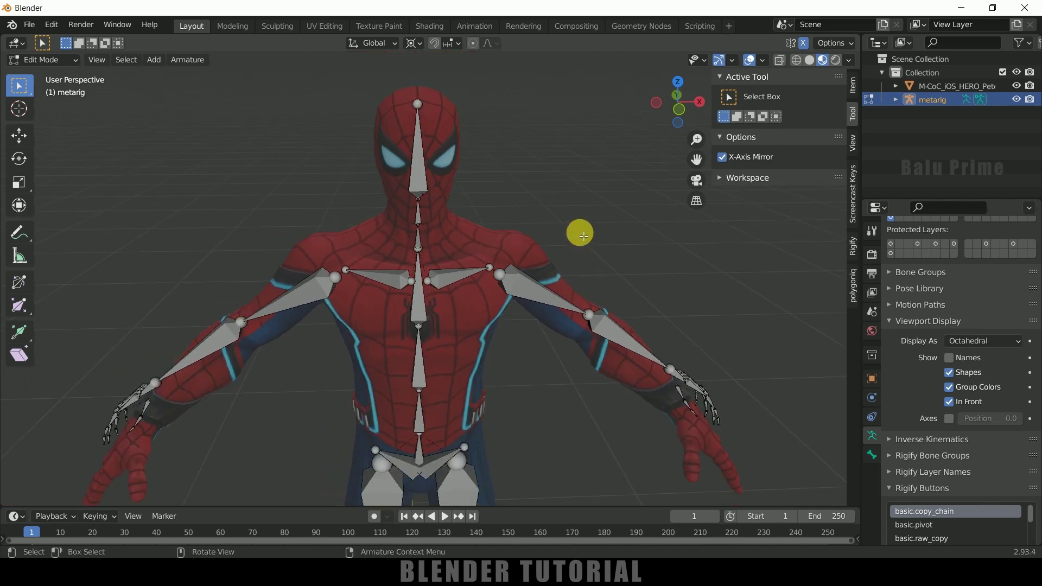
{"action": "middle_click_drag", "start_coordinate": [593, 280], "coordinate": [579, 229], "text": "shift"}
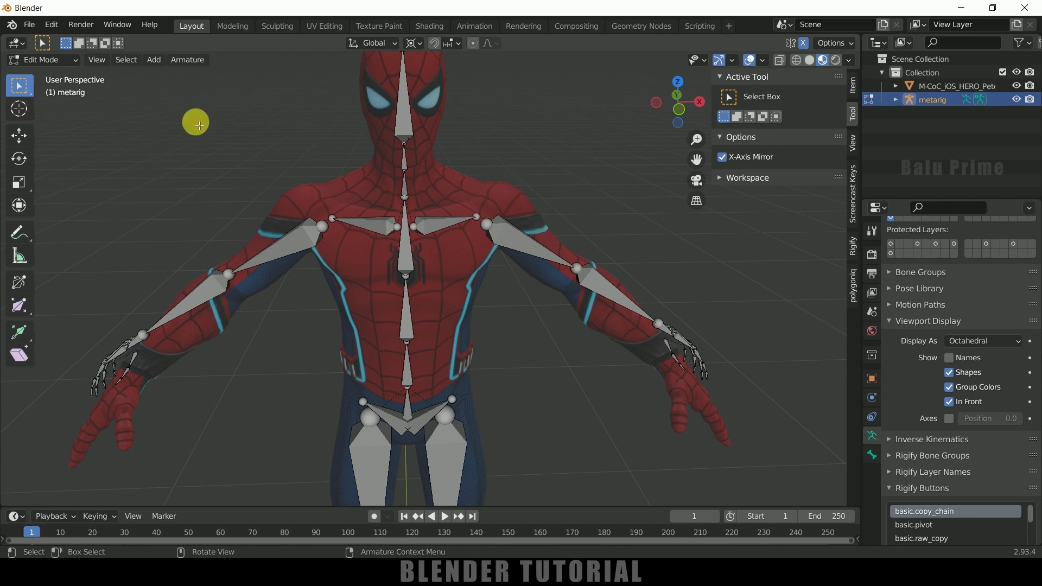
{"action": "left_click", "coordinate": [64, 61]}
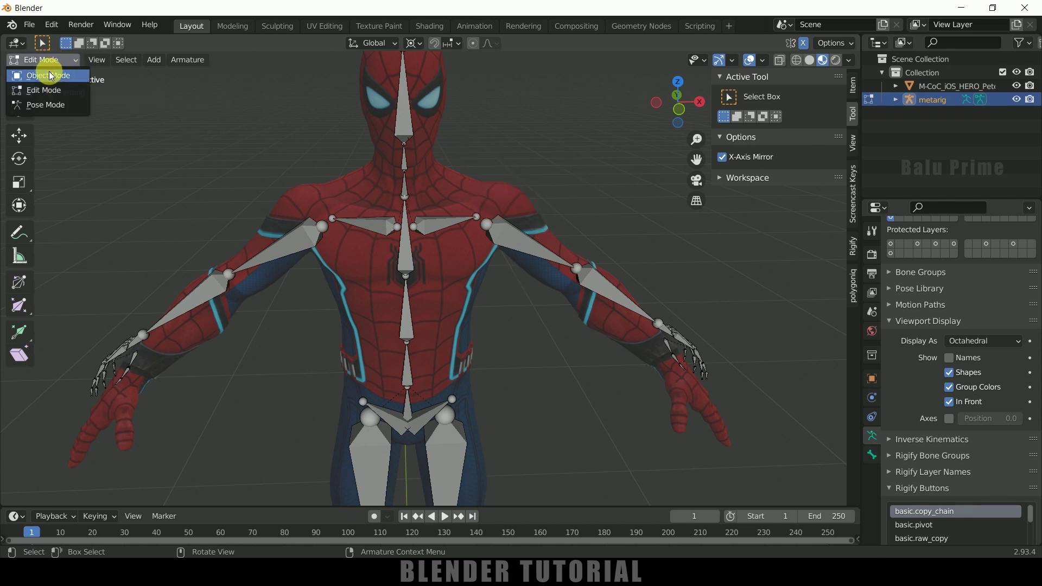
{"action": "left_click", "coordinate": [50, 75]}
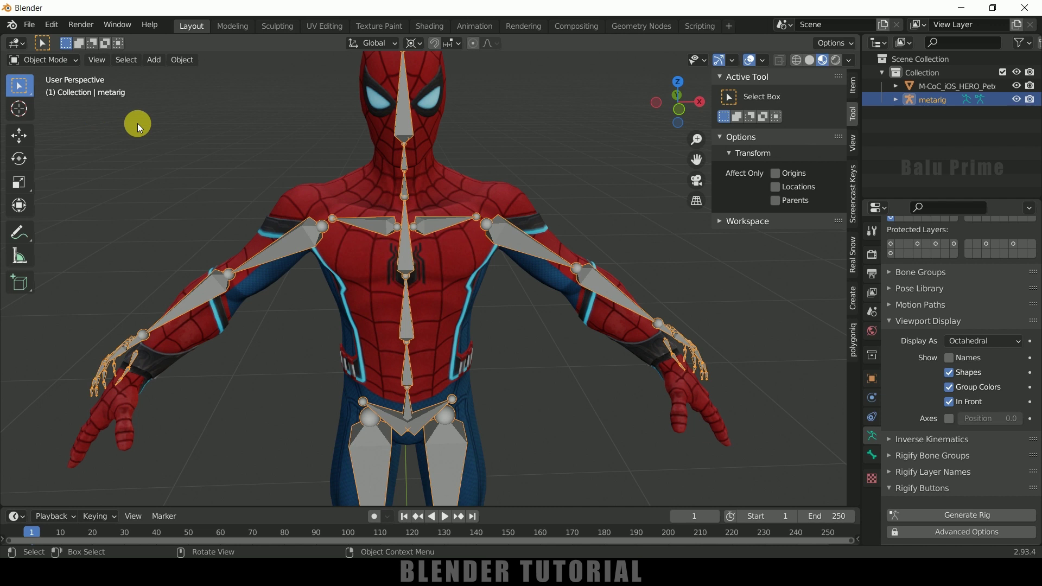
{"action": "key", "text": "KP_1"}
{"action": "scroll", "coordinate": [276, 96], "scroll_direction": "up", "scroll_amount": 5}
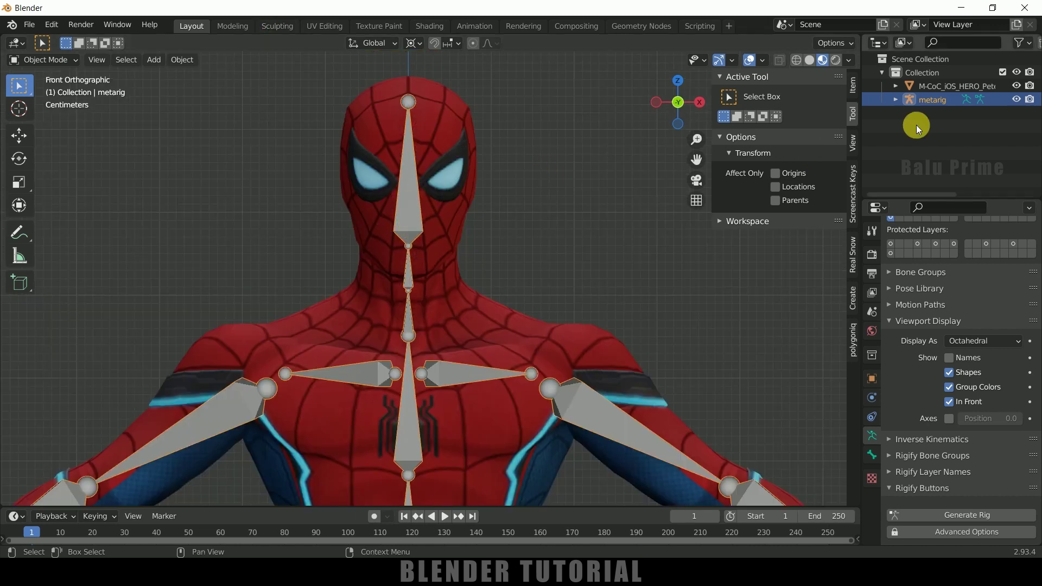
{"action": "left_click", "coordinate": [780, 62]}
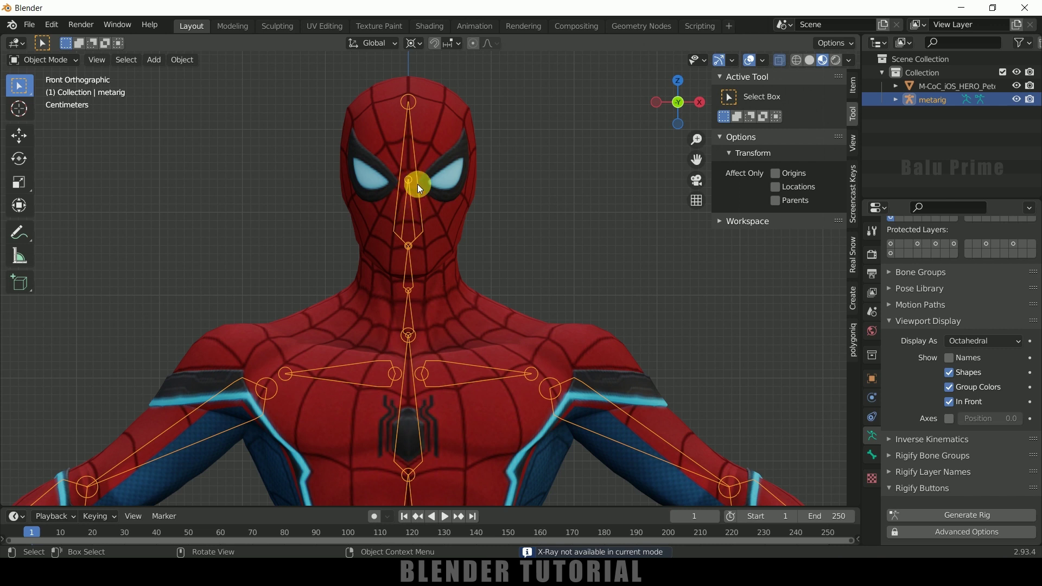
{"action": "left_click", "coordinate": [37, 60]}
{"action": "left_click", "coordinate": [60, 86]}
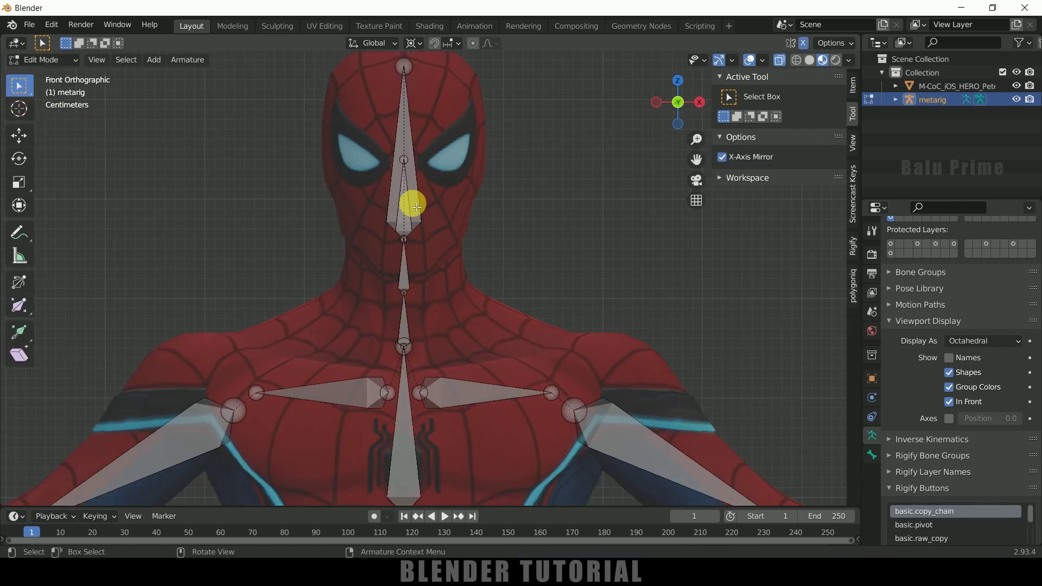
Delete the small leftover face bone that lies inside the head bone.
{"action": "left_click", "coordinate": [414, 220]}
{"action": "left_click", "coordinate": [408, 213]}
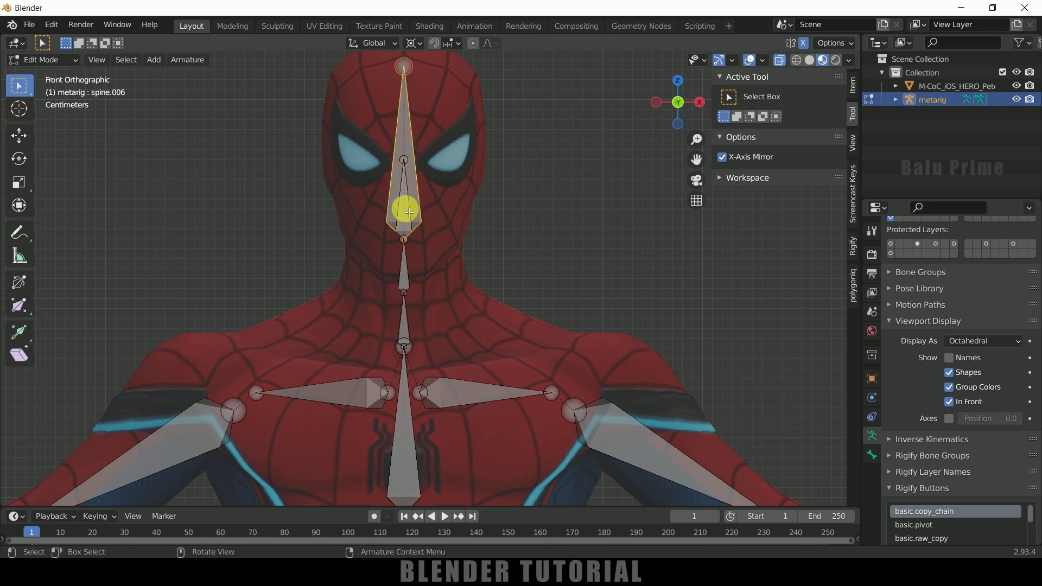
{"action": "left_click", "coordinate": [409, 212]}
{"action": "key", "text": "x"}
{"action": "left_click", "coordinate": [469, 184]}
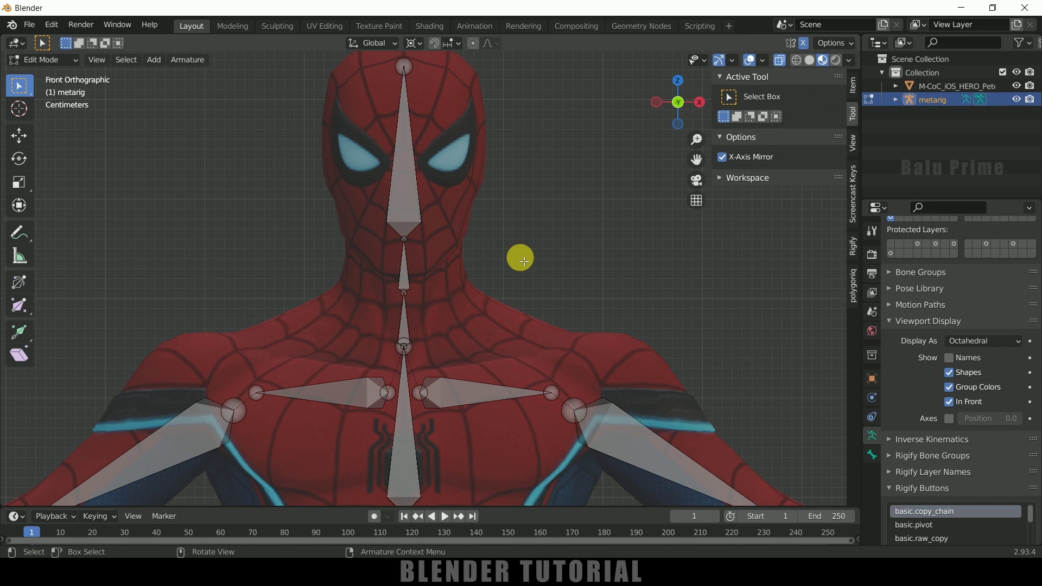
In the front view, move the joints between collarbone and upper arm up and outward into the character's shoulder.
{"action": "mouse_move", "coordinate": [507, 221]}
{"action": "middle_mouse_down", "text": "shift"}
{"action": "mouse_move", "coordinate": [577, 330]}
{"action": "mouse_move", "coordinate": [521, 205]}
{"action": "mouse_move", "coordinate": [522, 217]}
{"action": "middle_mouse_up", "text": "shift"}
{"action": "middle_click_drag", "start_coordinate": [575, 251], "coordinate": [513, 174], "text": "shift"}
{"action": "left_click_drag", "start_coordinate": [346, 133], "coordinate": [443, 241]}
{"action": "key", "text": "g"}
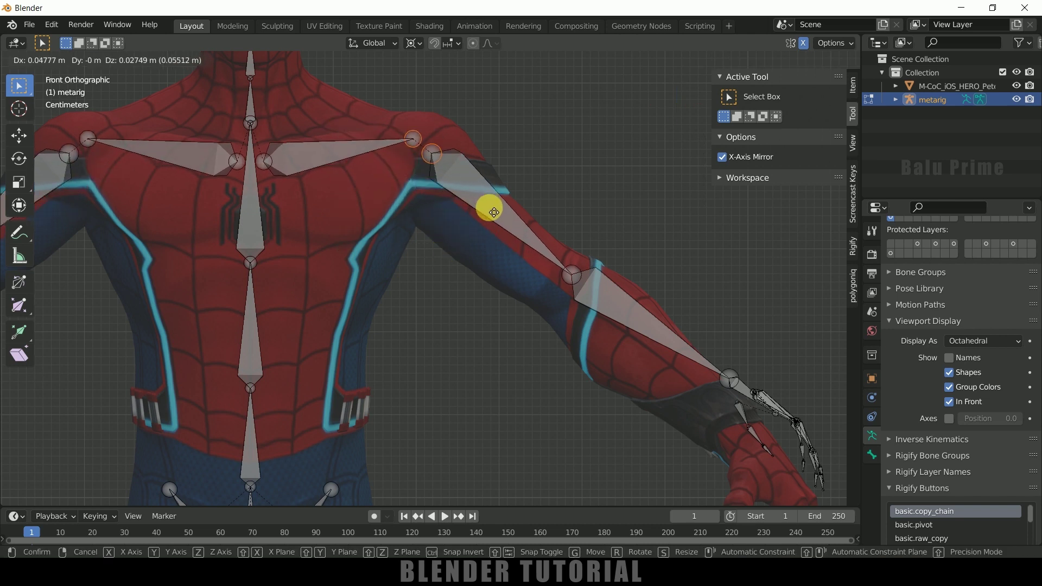
{"action": "left_click", "coordinate": [485, 215]}
Move the elbow joint slightly down and inward to the centre of the character's elbow.
{"action": "middle_click_drag", "start_coordinate": [521, 295], "coordinate": [451, 249], "text": "shift"}
{"action": "left_click_drag", "start_coordinate": [476, 183], "coordinate": [542, 279]}
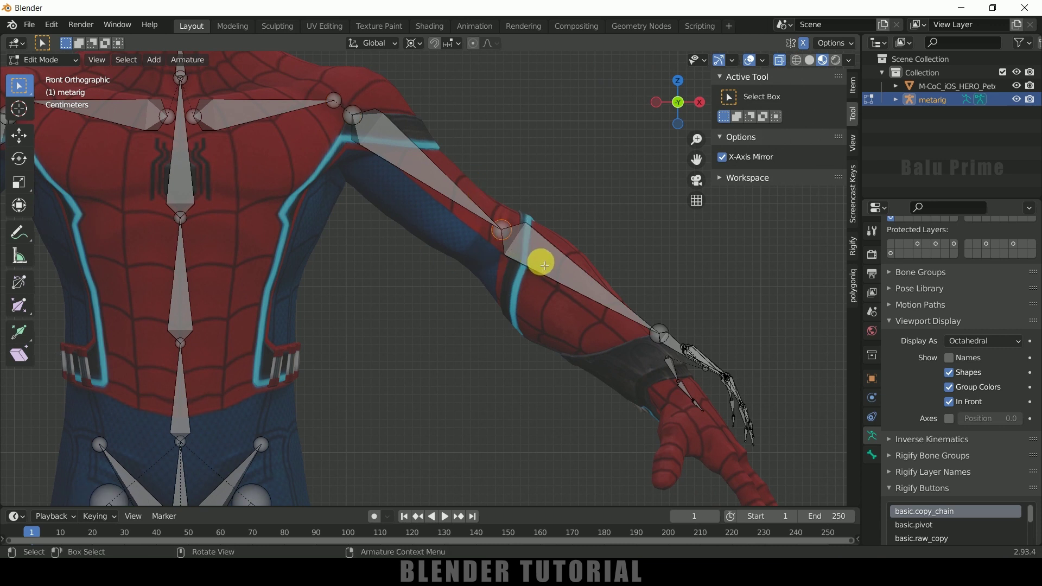
{"action": "key", "text": "g"}
{"action": "left_click", "coordinate": [481, 304]}
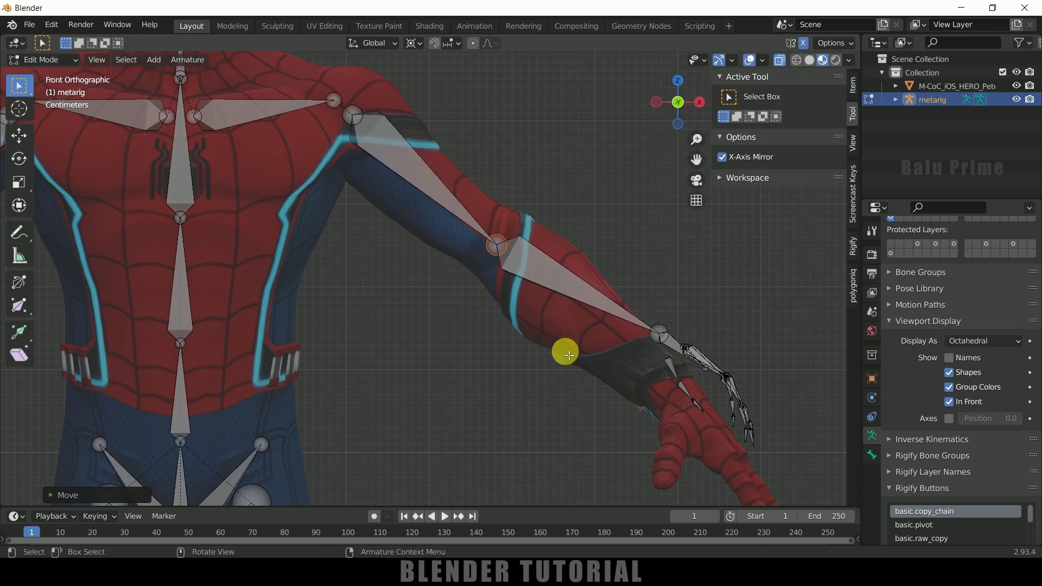
Move the wrist joint with all hand and finger bones about 0.074 m down into the character's hand.
{"action": "middle_click_drag", "start_coordinate": [474, 318], "coordinate": [465, 226], "text": "shift"}
{"action": "left_click_drag", "start_coordinate": [454, 179], "coordinate": [638, 395]}
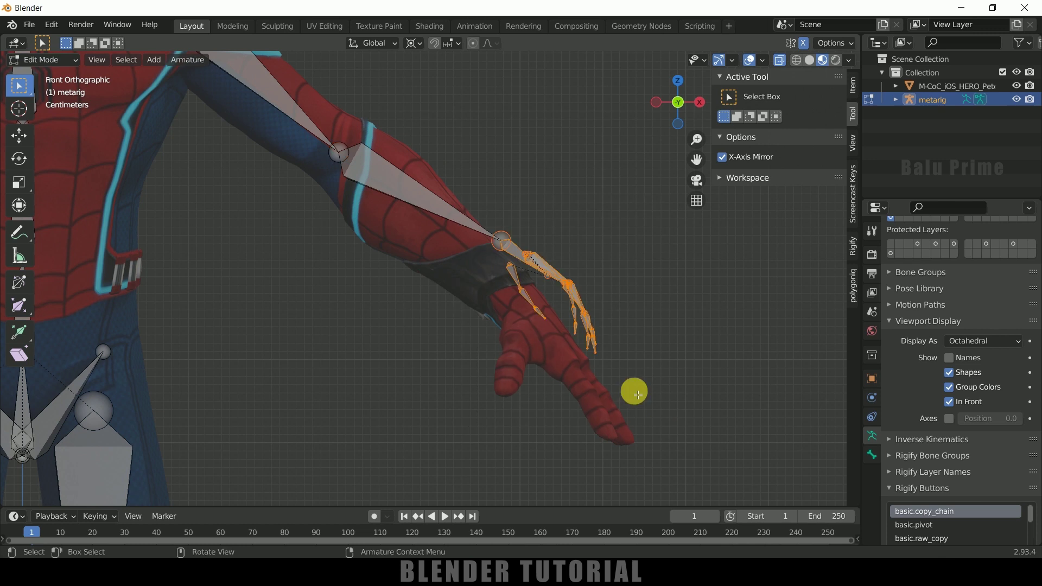
{"action": "key", "text": "g"}
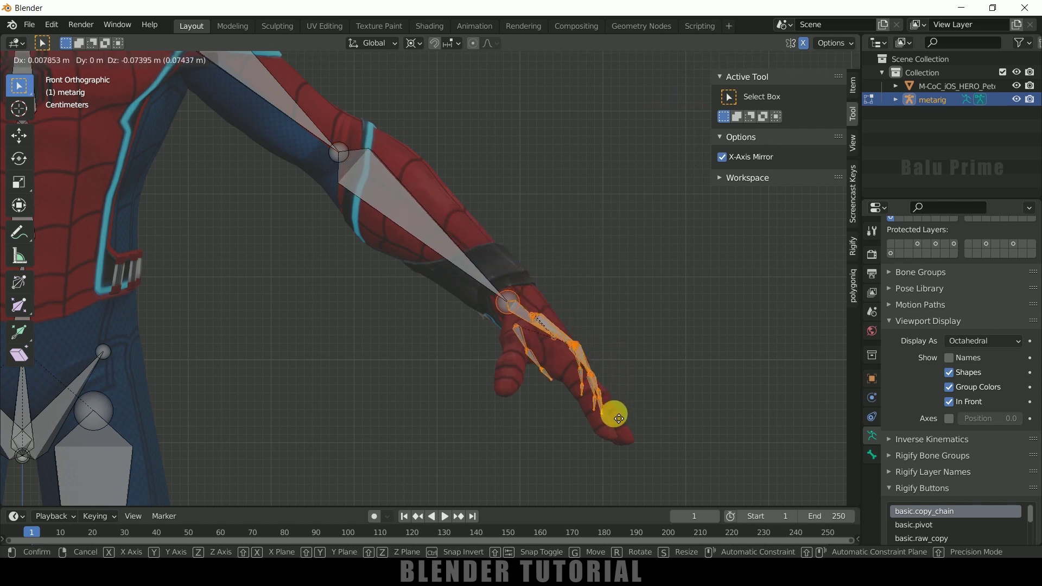
{"action": "left_click", "coordinate": [620, 417]}
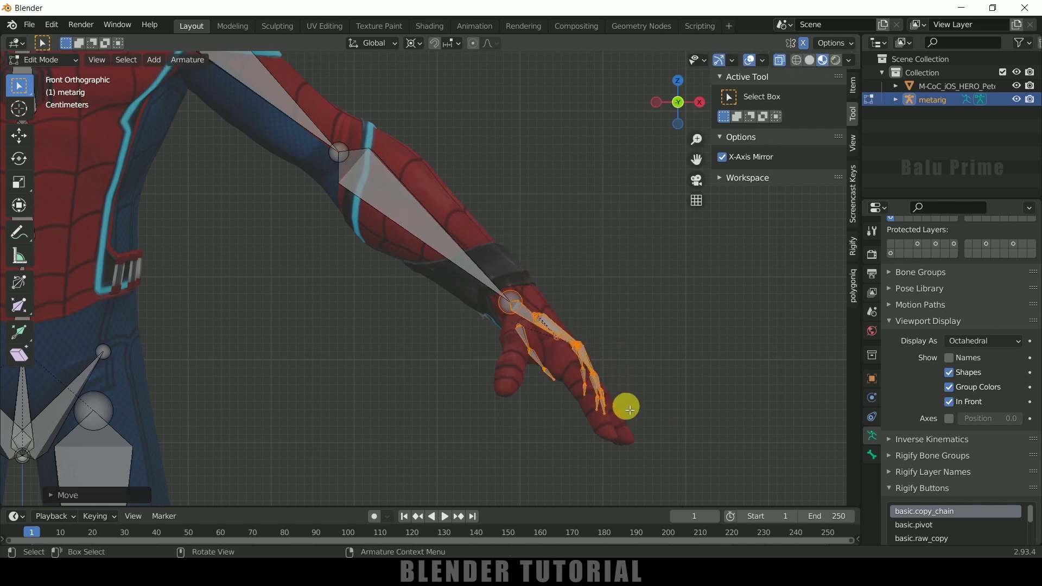
In the top view, move the joints between collarbone and upper arm about 0.03 m backward into the character's shoulder.
{"action": "key", "text": "KP_7"}
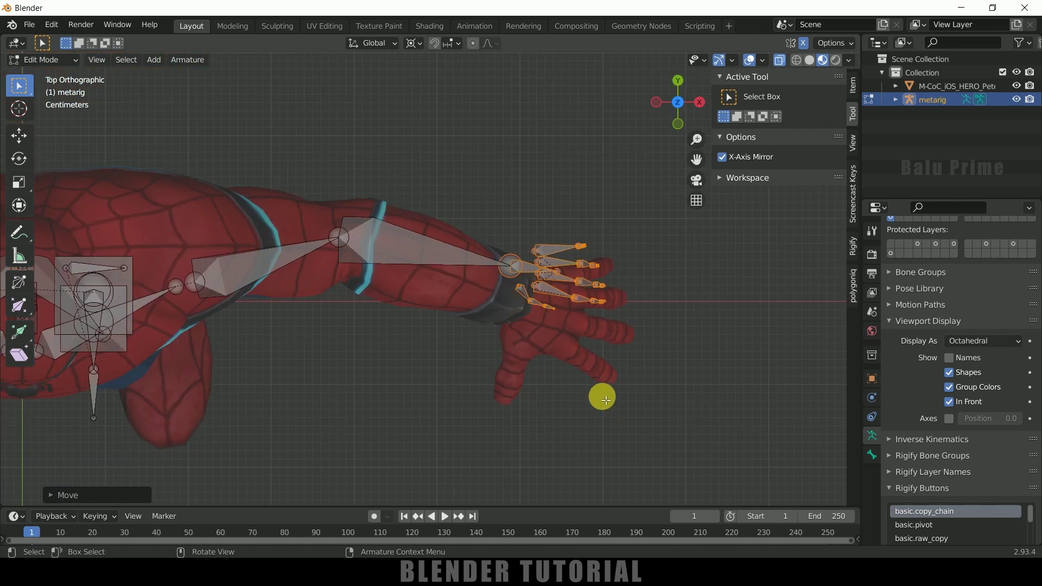
{"action": "middle_click_drag", "start_coordinate": [414, 351], "coordinate": [456, 351], "text": "shift"}
{"action": "left_click_drag", "start_coordinate": [193, 260], "coordinate": [312, 330]}
{"action": "key", "text": "g"}
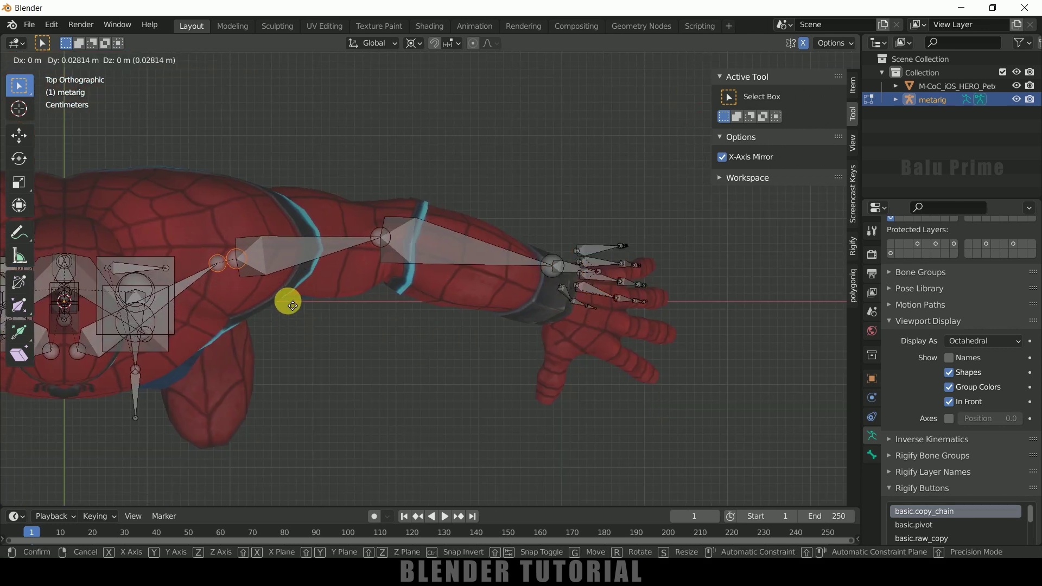
{"action": "left_click", "coordinate": [315, 299]}
In the top view, nudge the elbow joint slightly outward and forward to the centre of the character's elbow.
{"action": "left_click_drag", "start_coordinate": [342, 184], "coordinate": [408, 276]}
{"action": "key", "text": "g"}
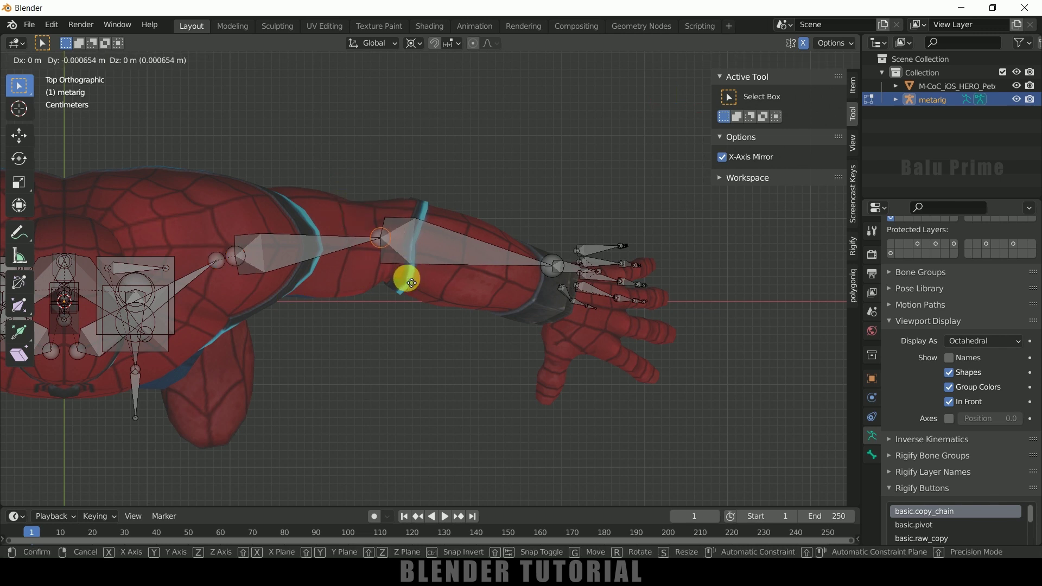
{"action": "left_click", "coordinate": [412, 280]}
Move the wrist joint with all hand and finger bones about 0.04 m forward into the character's hand.
{"action": "left_click_drag", "start_coordinate": [546, 208], "coordinate": [689, 381]}
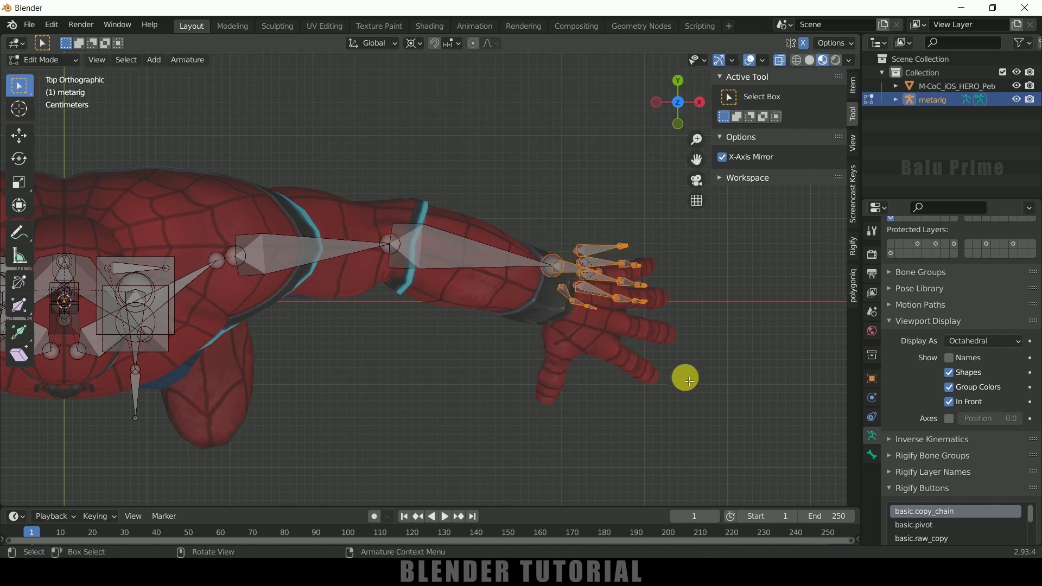
{"action": "key", "text": "g"}
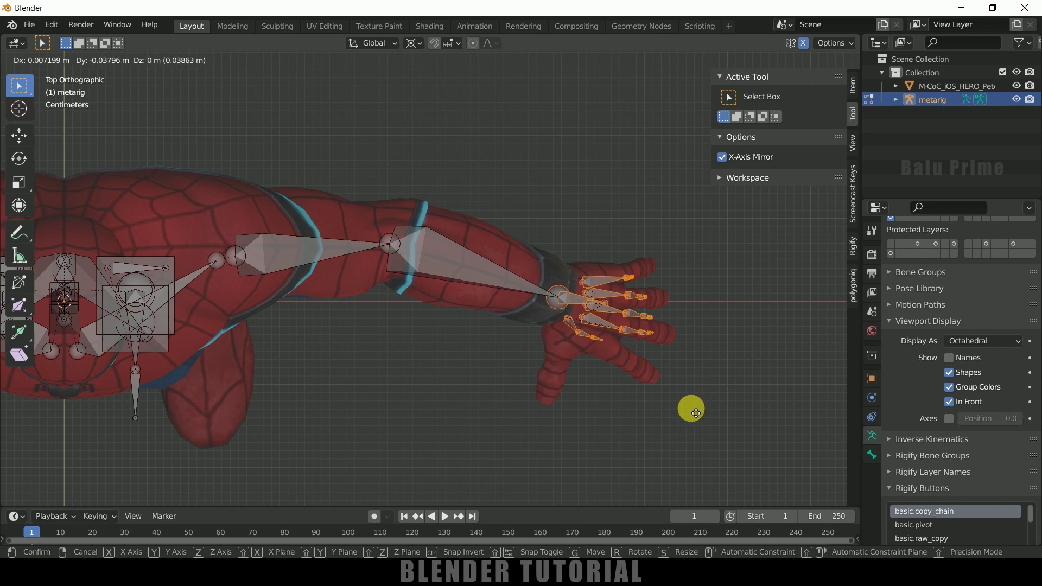
{"action": "left_click", "coordinate": [692, 410]}
Select the left thumb's bone chain and move it toward the base of the character's thumb.
{"action": "middle_click_drag", "start_coordinate": [716, 429], "coordinate": [593, 223]}
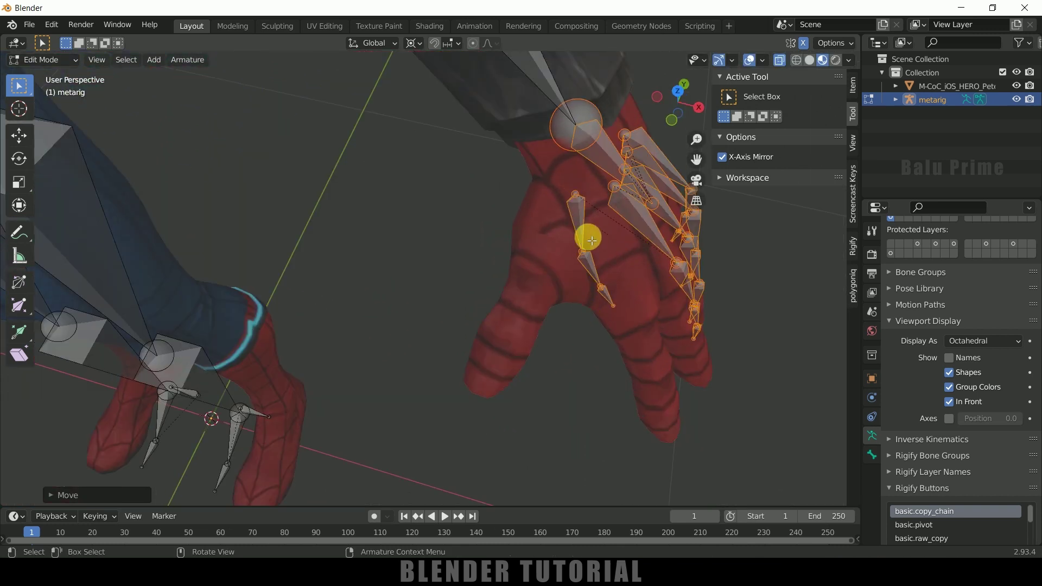
{"action": "middle_click_drag", "start_coordinate": [591, 324], "coordinate": [435, 271]}
{"action": "left_click_drag", "start_coordinate": [402, 145], "coordinate": [461, 311]}
{"action": "left_click_drag", "start_coordinate": [439, 157], "coordinate": [473, 277]}
{"action": "key", "text": "g"}
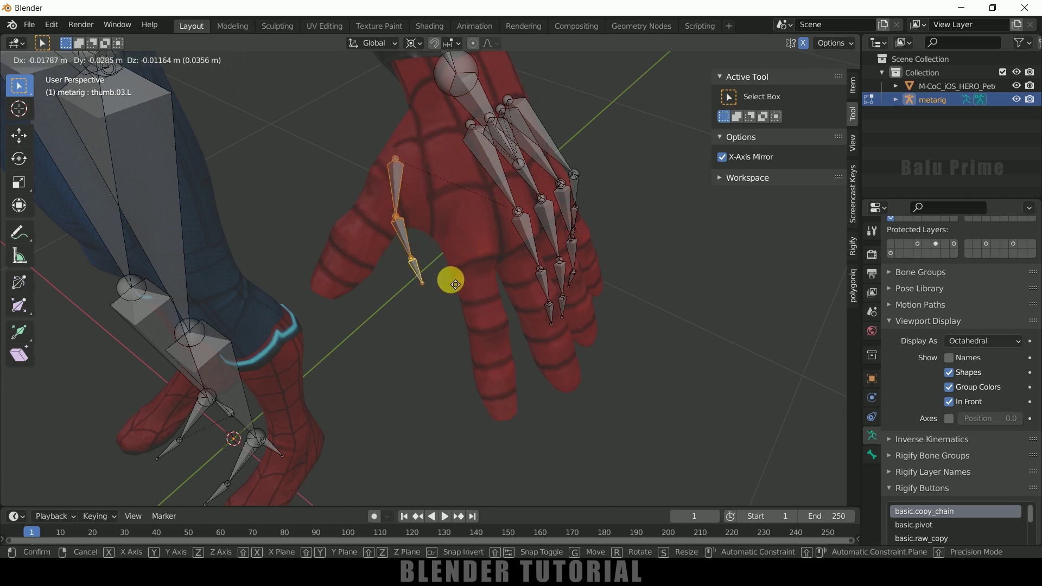
{"action": "left_click", "coordinate": [460, 275]}
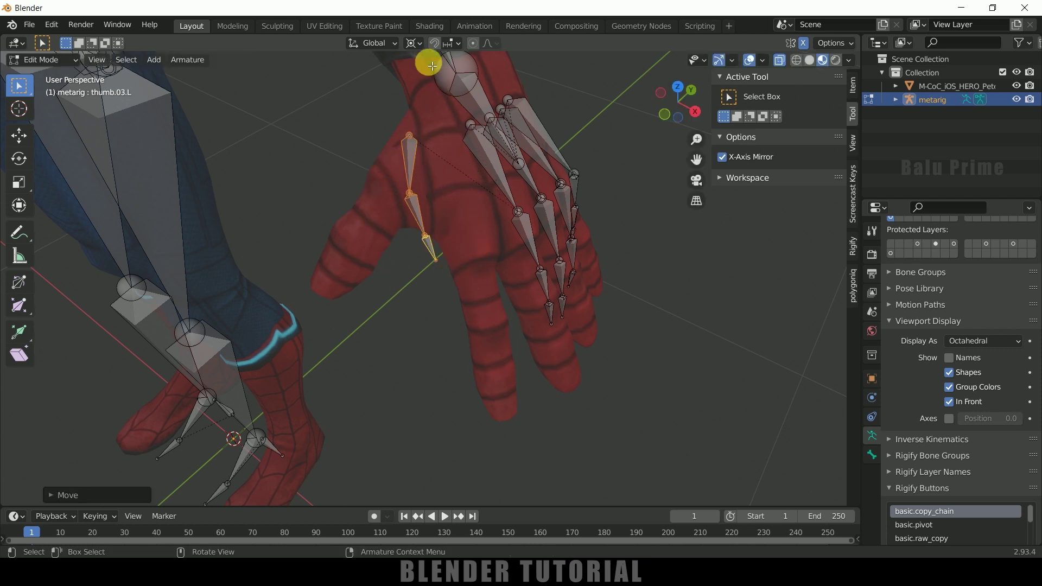
Change the transform pivot point, rotate the thumb chain about 43° to the thumb's direction and move it into the thumb.
{"action": "left_click", "coordinate": [421, 48]}
{"action": "left_click", "coordinate": [436, 103]}
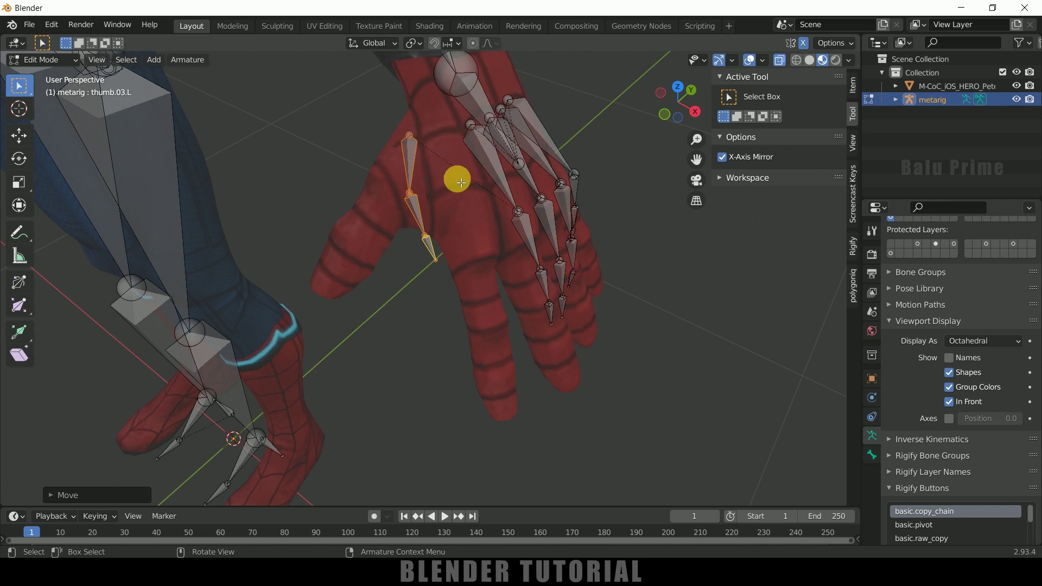
{"action": "key", "text": "r"}
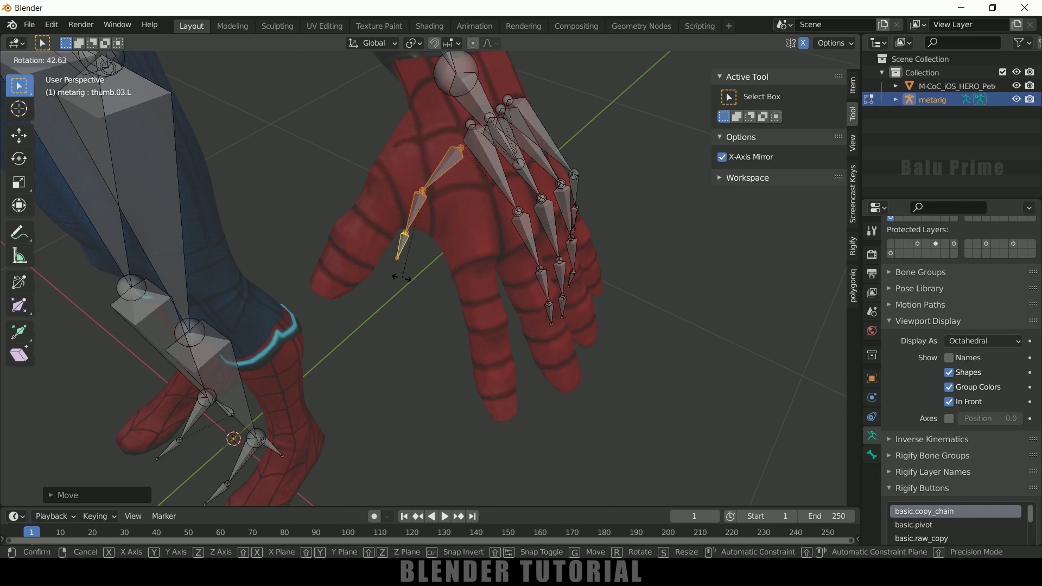
{"action": "left_click", "coordinate": [438, 167]}
{"action": "key", "text": "g"}
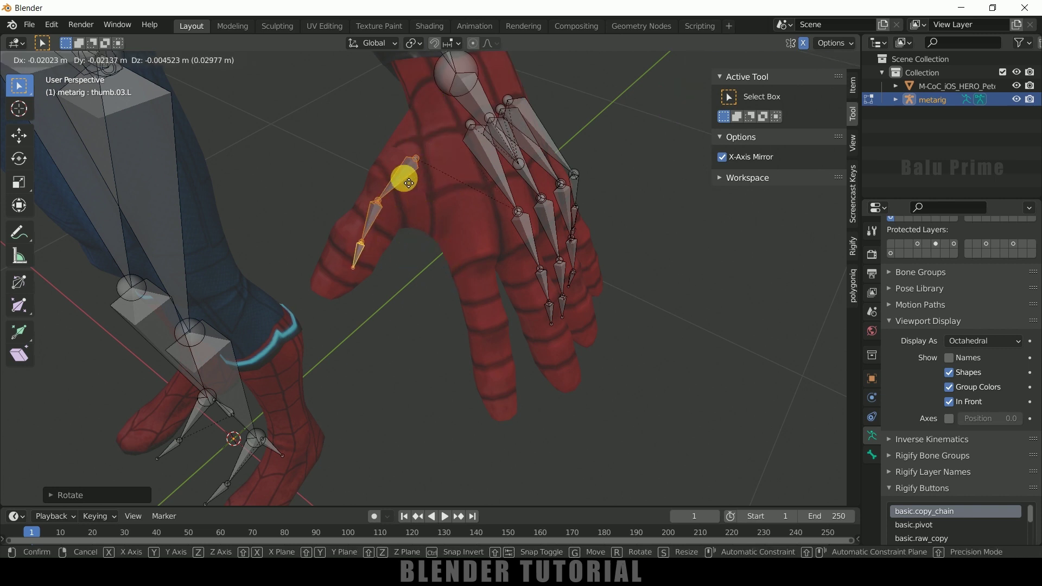
{"action": "left_click", "coordinate": [409, 170]}
Move the individual thumb joints so the bone chain follows the character's thumb down to its tip.
{"action": "key", "text": "b"}
{"action": "key", "text": "g"}
{"action": "left_click_drag", "start_coordinate": [405, 216], "coordinate": [380, 290]}
{"action": "left_click", "coordinate": [393, 205]}
{"action": "key", "text": "g"}
{"action": "left_click", "coordinate": [393, 256]}
{"action": "key", "text": "g"}
{"action": "middle_click_drag", "start_coordinate": [419, 249], "coordinate": [420, 228]}
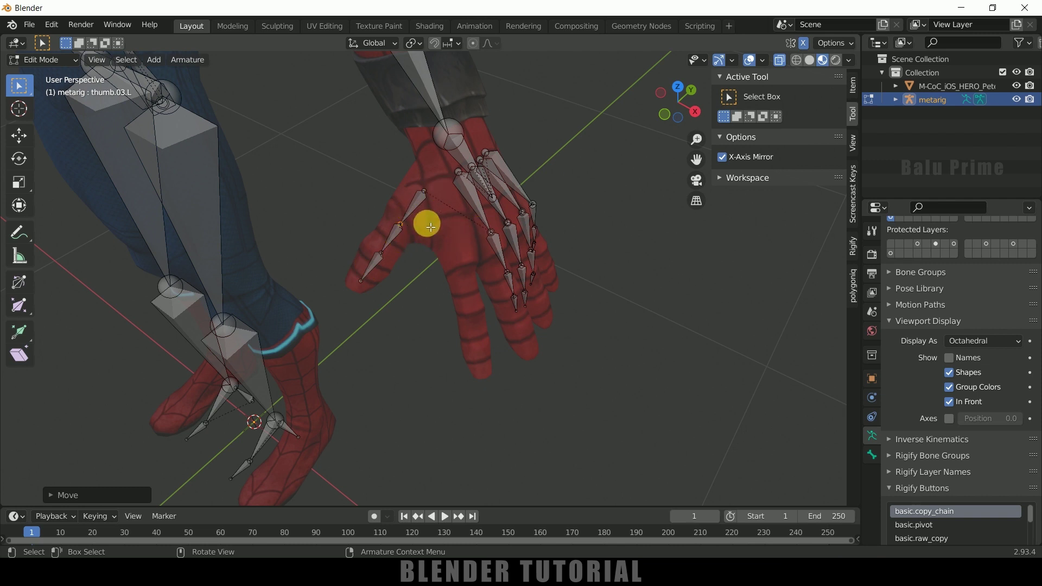
Move the index finger's bones and joints into the character's index finger, extending the chain to the fingertip.
{"action": "middle_click_drag", "start_coordinate": [325, 189], "coordinate": [0, 319], "text": "shift"}
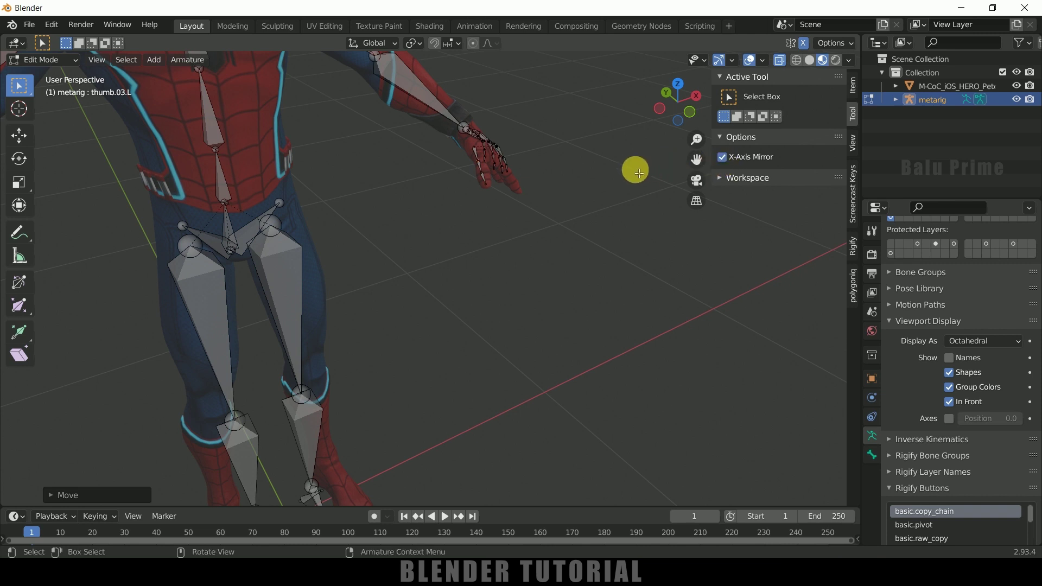
{"action": "middle_click_drag", "start_coordinate": [577, 233], "coordinate": [532, 331]}
{"action": "scroll", "coordinate": [566, 203], "scroll_direction": "up", "scroll_amount": 5}
{"action": "middle_click_drag", "start_coordinate": [597, 265], "coordinate": [569, 280]}
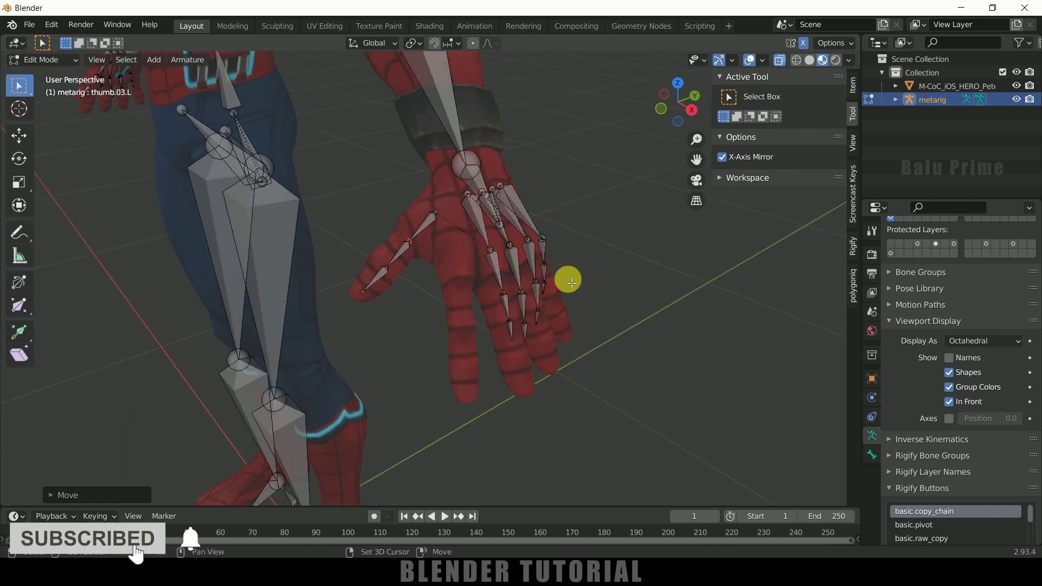
{"action": "scroll", "coordinate": [568, 279], "scroll_direction": "up", "scroll_amount": 2}
{"action": "left_click", "coordinate": [532, 251]}
{"action": "left_click", "coordinate": [546, 347], "text": "ctrl"}
{"action": "key", "text": "g"}
{"action": "left_click", "coordinate": [511, 384]}
{"action": "key", "text": "g"}
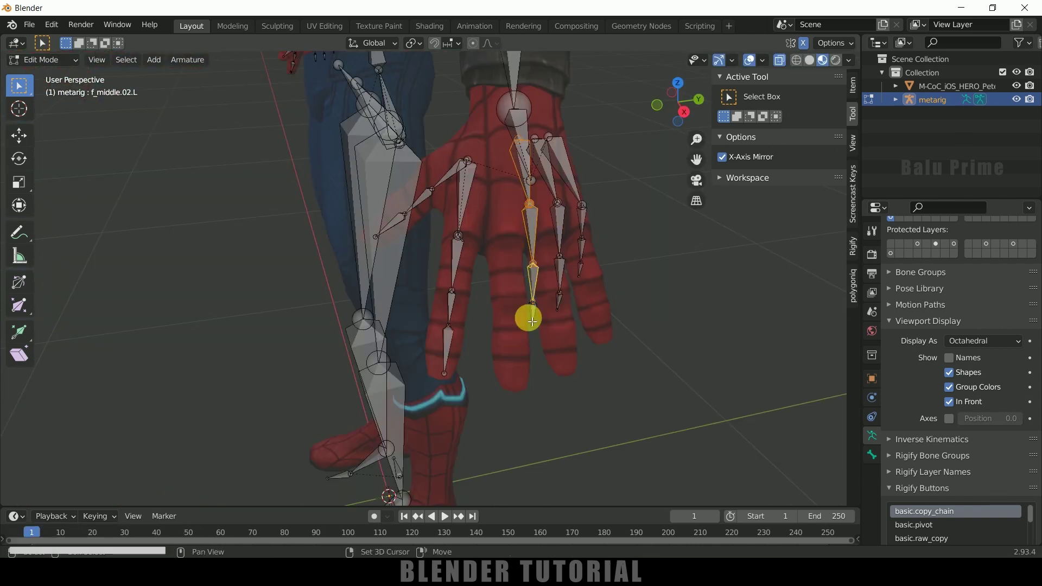
Fit the middle, ring and pinky bone chains inside the character's matching fingers.
{"action": "key", "text": "g"}
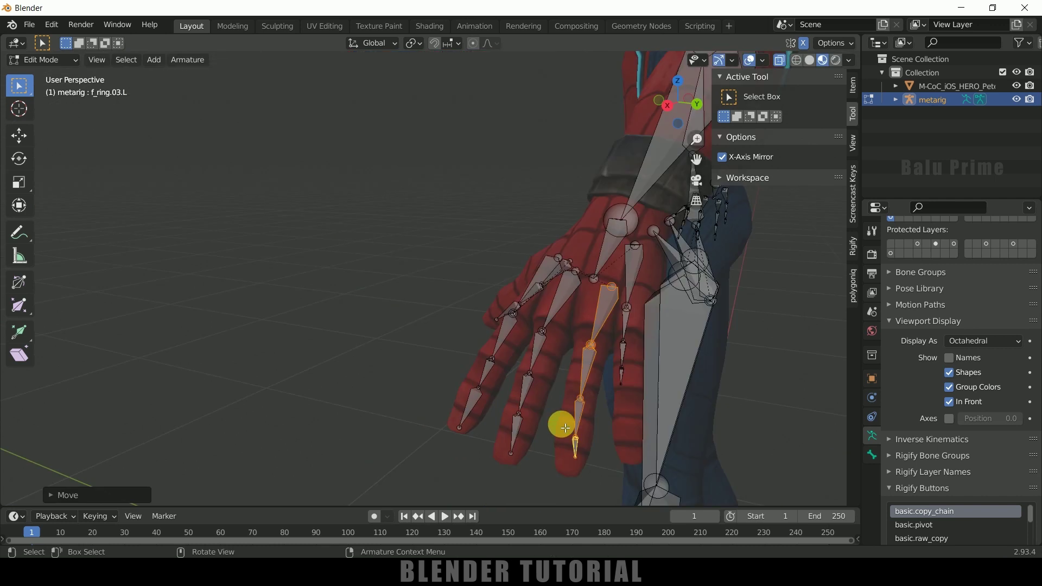
{"action": "key", "text": "g"}
{"action": "left_click", "coordinate": [514, 322]}
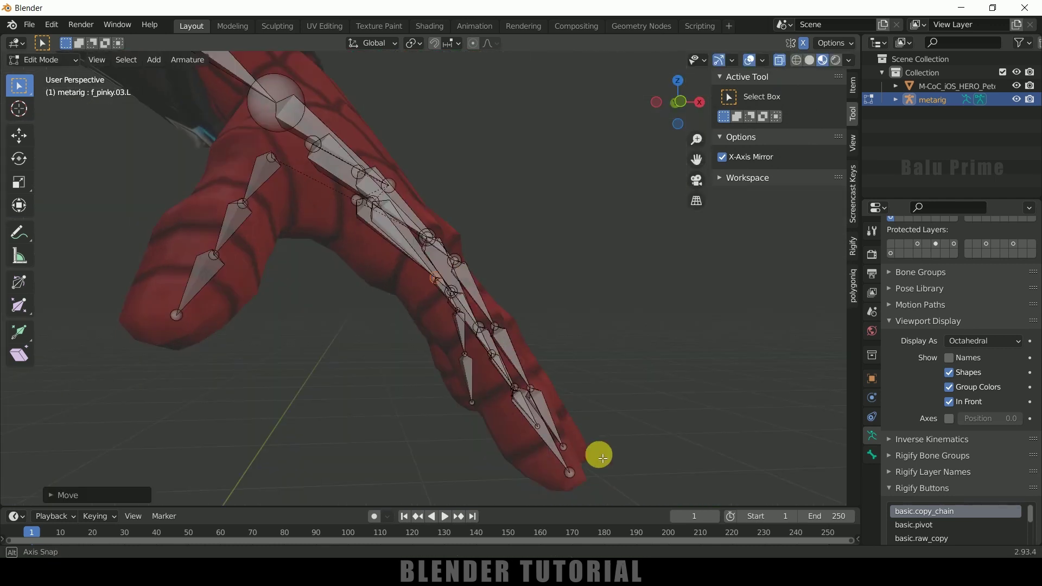
Examine the fit of the finger and palm bones inside the hand mesh from several sides.
{"action": "middle_click_drag", "start_coordinate": [602, 458], "coordinate": [651, 383]}
{"action": "scroll", "coordinate": [482, 371], "scroll_direction": "down", "scroll_amount": 3}
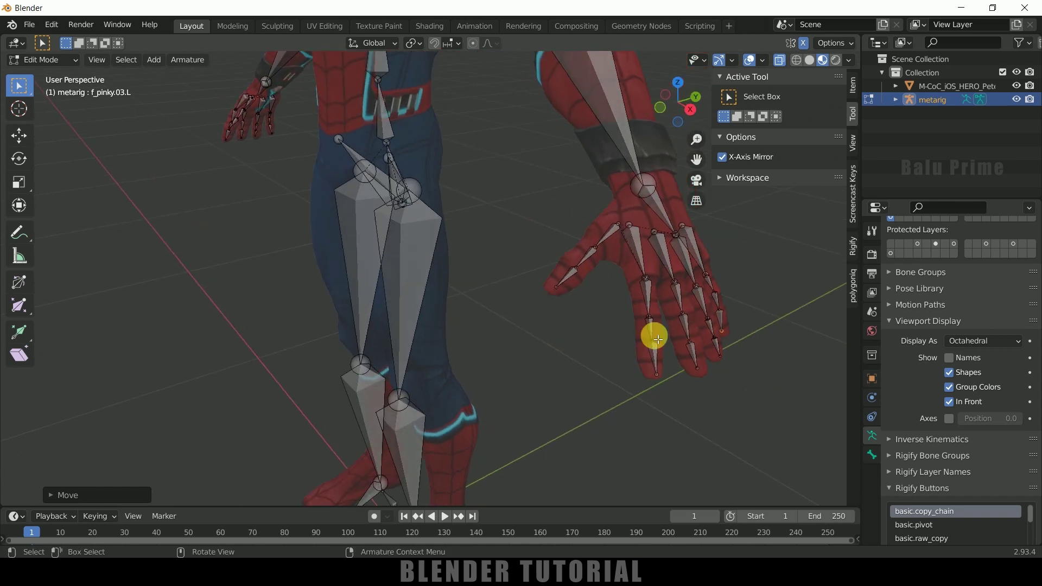
{"action": "middle_click_drag", "start_coordinate": [622, 335], "coordinate": [599, 329]}
{"action": "middle_click_drag", "start_coordinate": [239, 331], "coordinate": [698, 298]}
{"action": "middle_click_drag", "start_coordinate": [401, 407], "coordinate": [538, 286]}
{"action": "middle_click_drag", "start_coordinate": [585, 388], "coordinate": [557, 244], "text": "shift"}
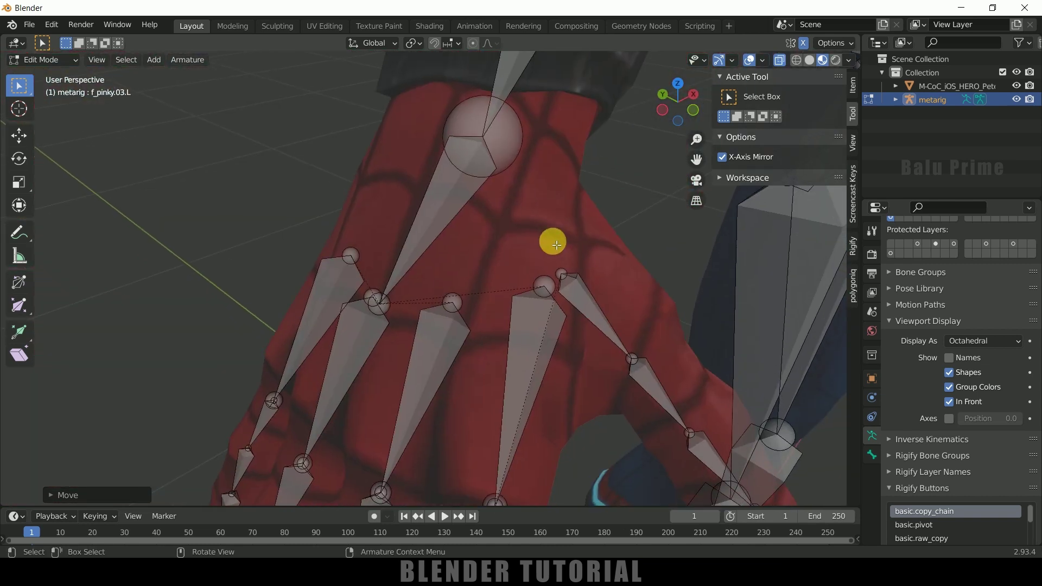
{"action": "scroll", "coordinate": [557, 244], "scroll_direction": "down", "scroll_amount": 4}
{"action": "scroll", "coordinate": [467, 399], "scroll_direction": "down", "scroll_amount": 4}
Move the collarbone bones' inner ends about 0.037 m outward and up, and reposition them in the top view.
{"action": "middle_click_drag", "start_coordinate": [468, 400], "coordinate": [356, 373]}
{"action": "middle_click_drag", "start_coordinate": [712, 199], "coordinate": [584, 421], "text": "shift"}
{"action": "left_click", "coordinate": [469, 309]}
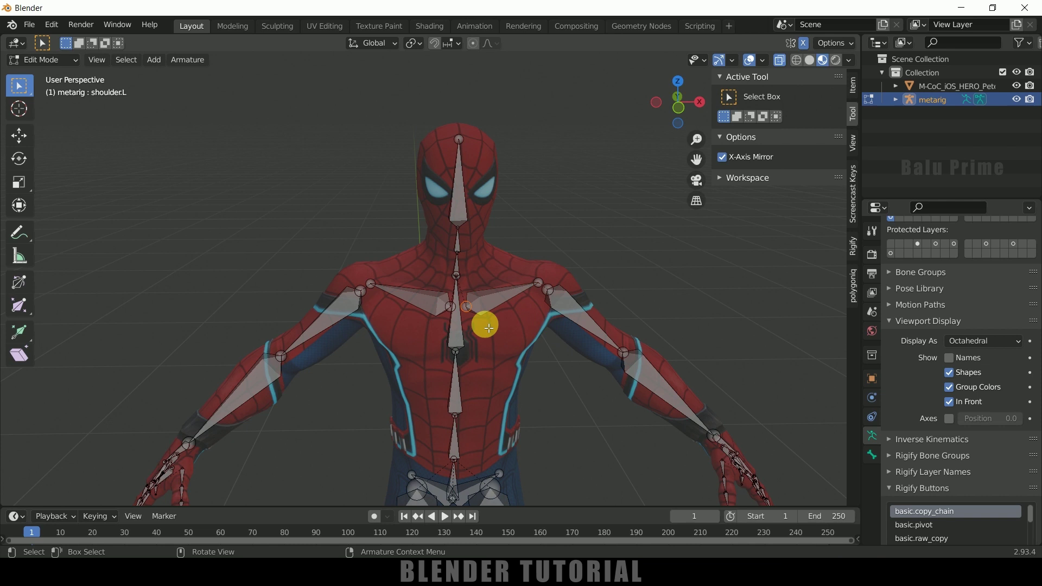
{"action": "key", "text": "g"}
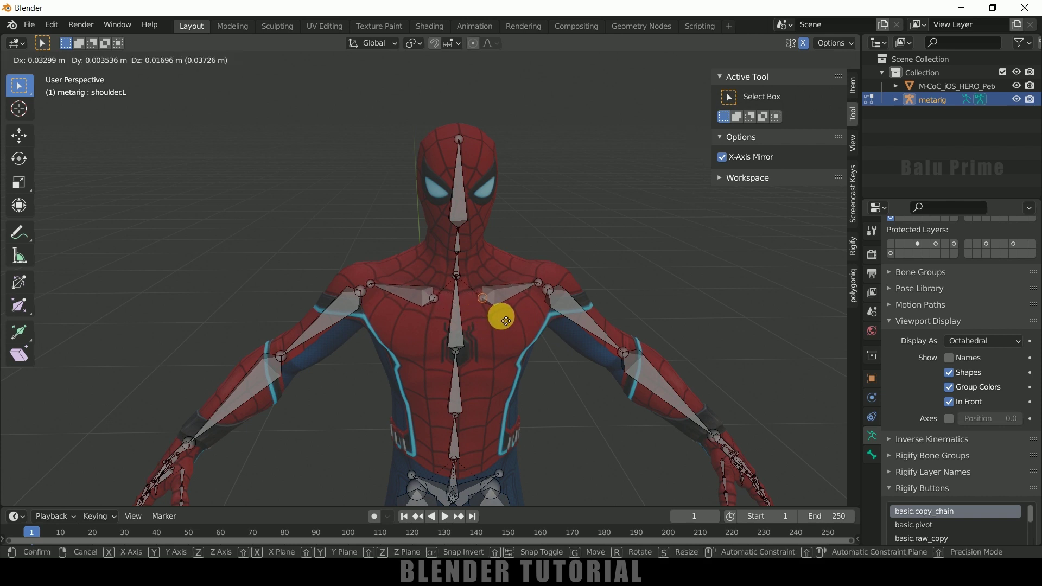
{"action": "left_click", "coordinate": [505, 321]}
{"action": "key", "text": "KP_7"}
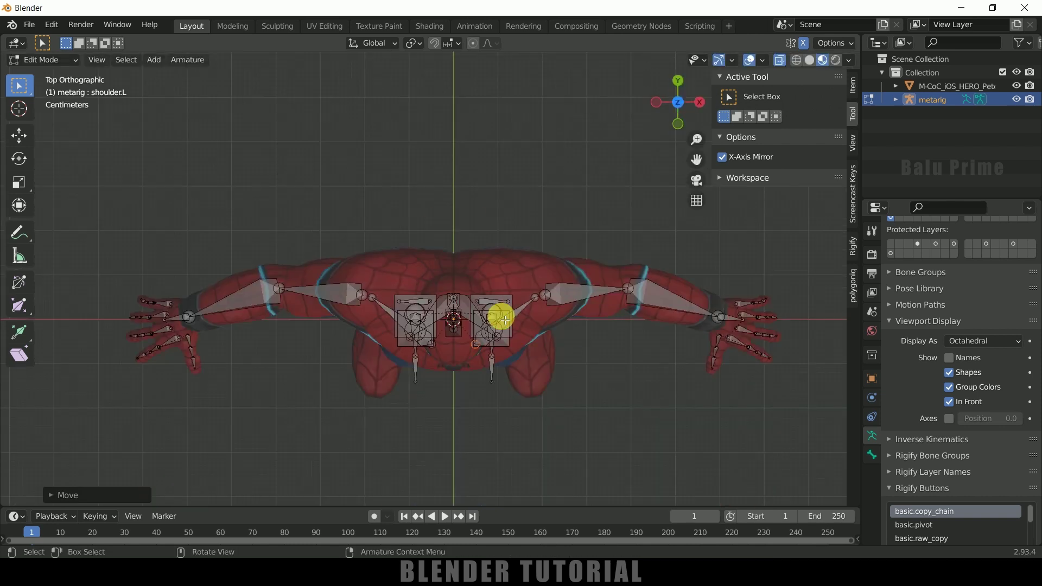
{"action": "key", "text": "g"}
{"action": "left_click", "coordinate": [545, 334]}
In the front view, move the knee joint about 0.04 m outward and 0.075 m up into the character's knee.
{"action": "middle_click_drag", "start_coordinate": [545, 334], "coordinate": [621, 263]}
{"action": "scroll", "coordinate": [624, 258], "scroll_direction": "up", "scroll_amount": 3}
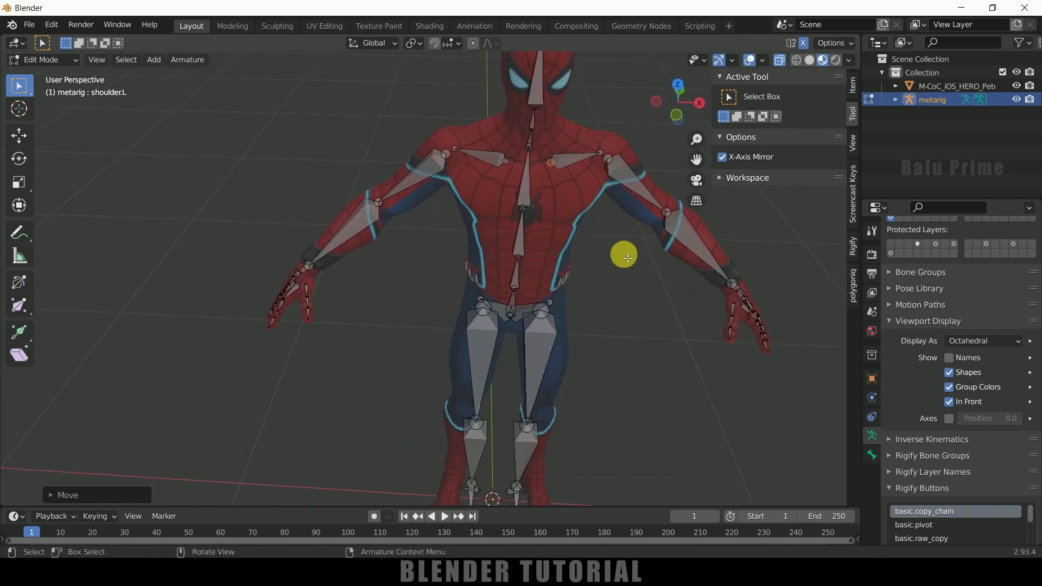
{"action": "key", "text": "KP_1"}
{"action": "scroll", "coordinate": [648, 350], "scroll_direction": "down", "scroll_amount": 2}
{"action": "middle_click_drag", "start_coordinate": [629, 410], "coordinate": [604, 161], "text": "shift"}
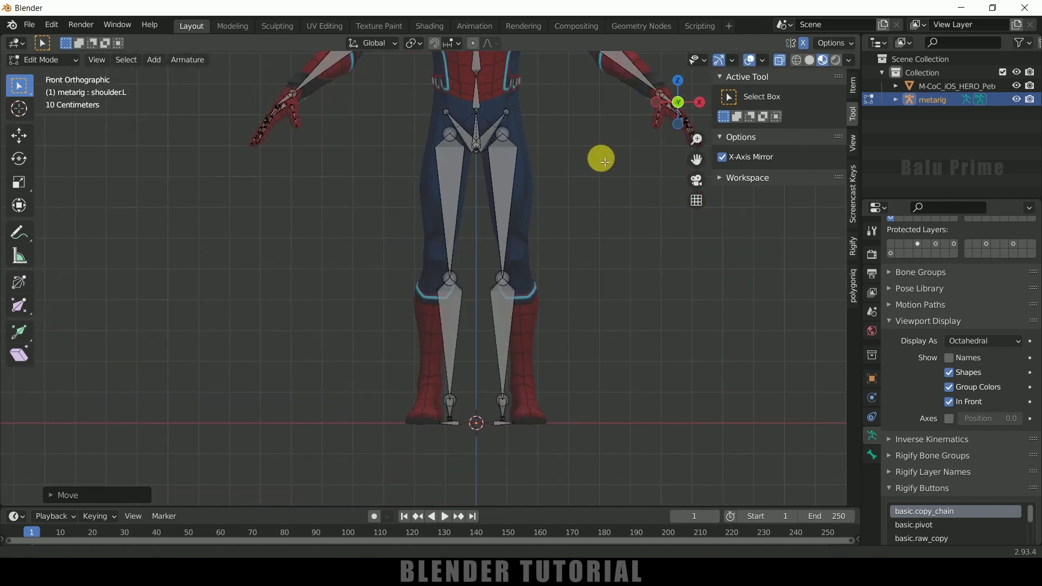
{"action": "scroll", "coordinate": [590, 254], "scroll_direction": "up", "scroll_amount": 3}
{"action": "left_click", "coordinate": [554, 278]}
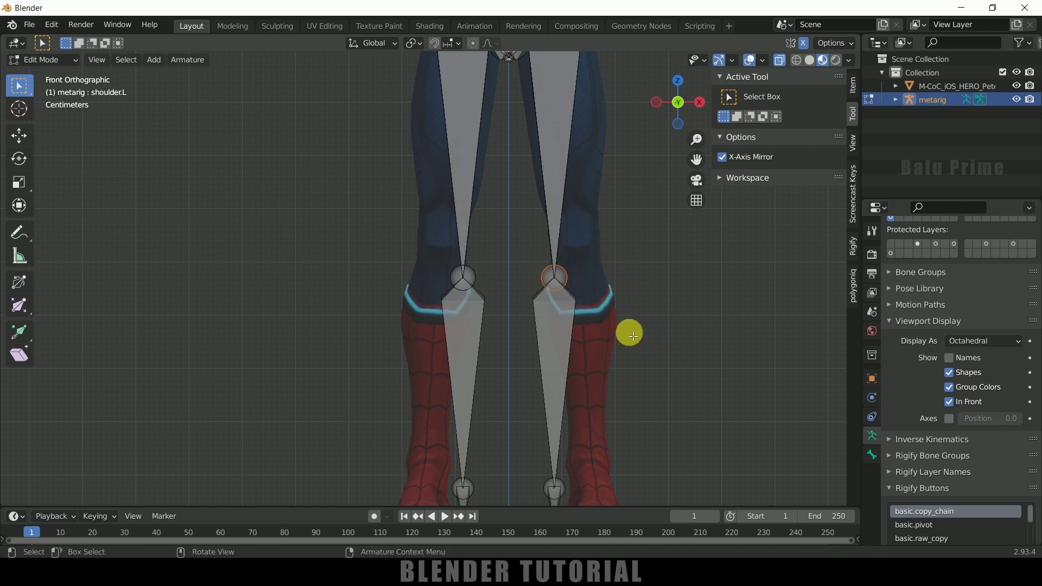
{"action": "key", "text": "g"}
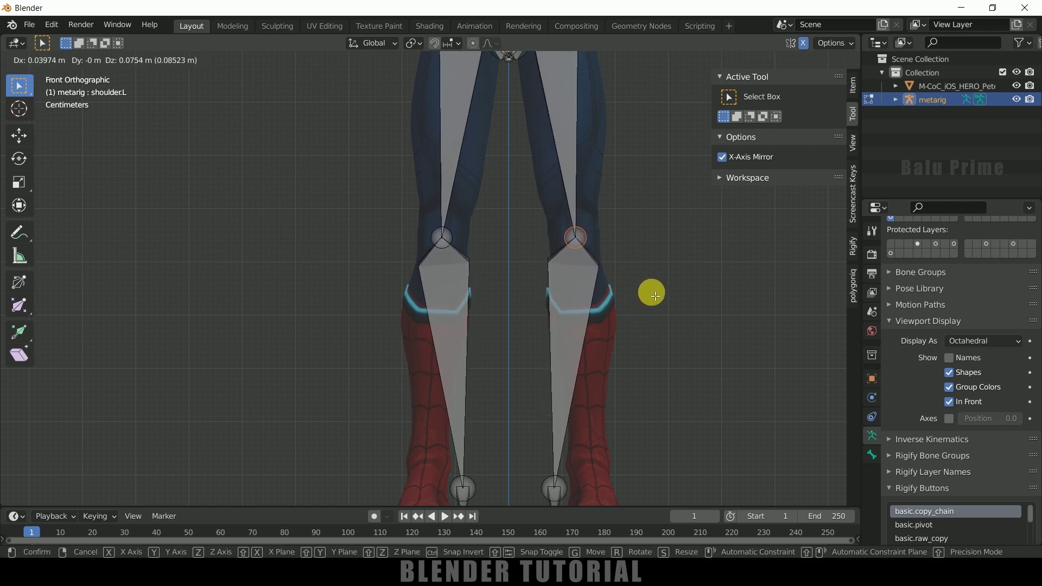
{"action": "left_click", "coordinate": [651, 293]}
Move the ankle joint about 0.07 m outward to the centre of the character's ankle.
{"action": "middle_click_drag", "start_coordinate": [603, 426], "coordinate": [532, 249], "text": "shift"}
{"action": "left_click_drag", "start_coordinate": [438, 294], "coordinate": [494, 323]}
{"action": "key", "text": "g"}
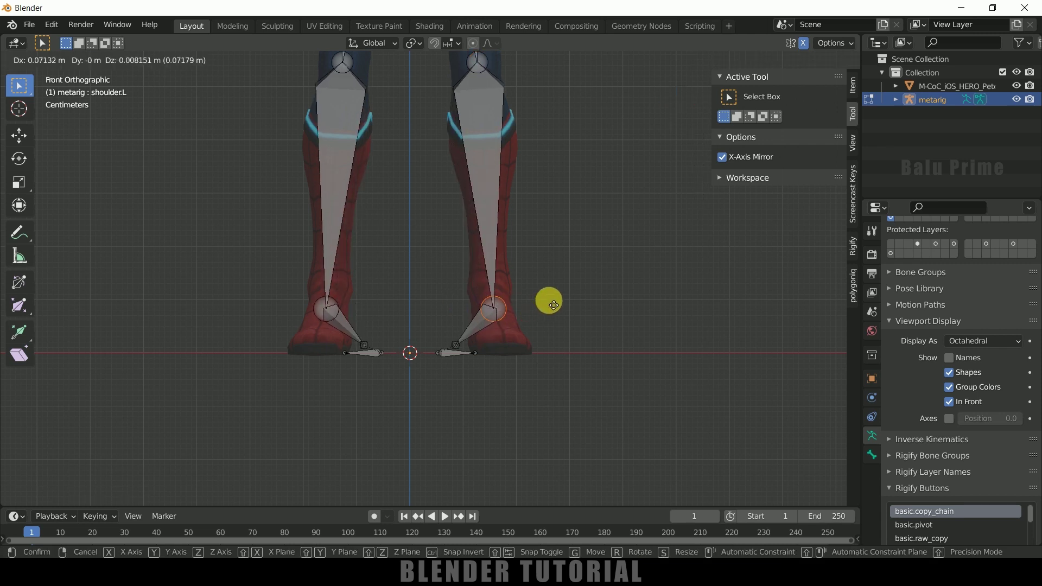
{"action": "left_click", "coordinate": [547, 296]}
Move the foot's toe joints outward to the middle of the character's foot.
{"action": "left_click_drag", "start_coordinate": [449, 332], "coordinate": [477, 368]}
{"action": "key", "text": "g"}
{"action": "left_click", "coordinate": [537, 350]}
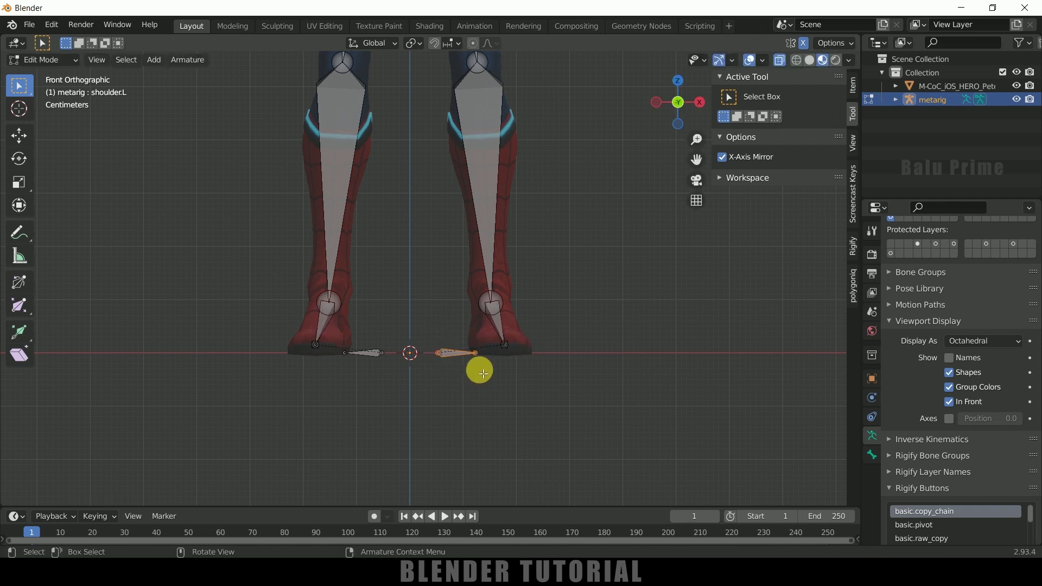
Move the heel bone outward under the foot in the front view and backward under the heel in the side view.
{"action": "key", "text": "g"}
{"action": "left_click", "coordinate": [526, 373]}
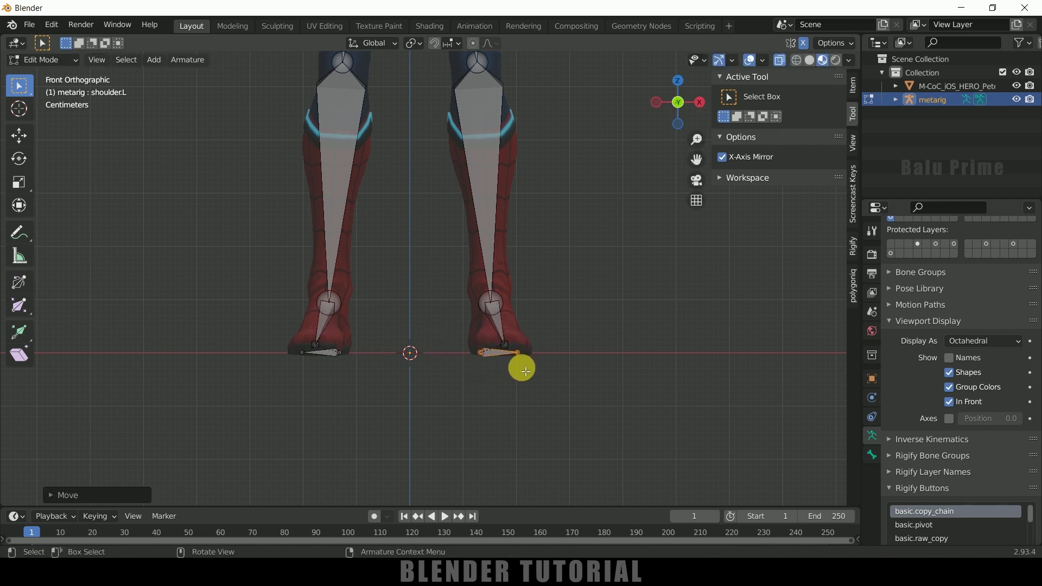
{"action": "key", "text": "KP_3"}
{"action": "key", "text": "g"}
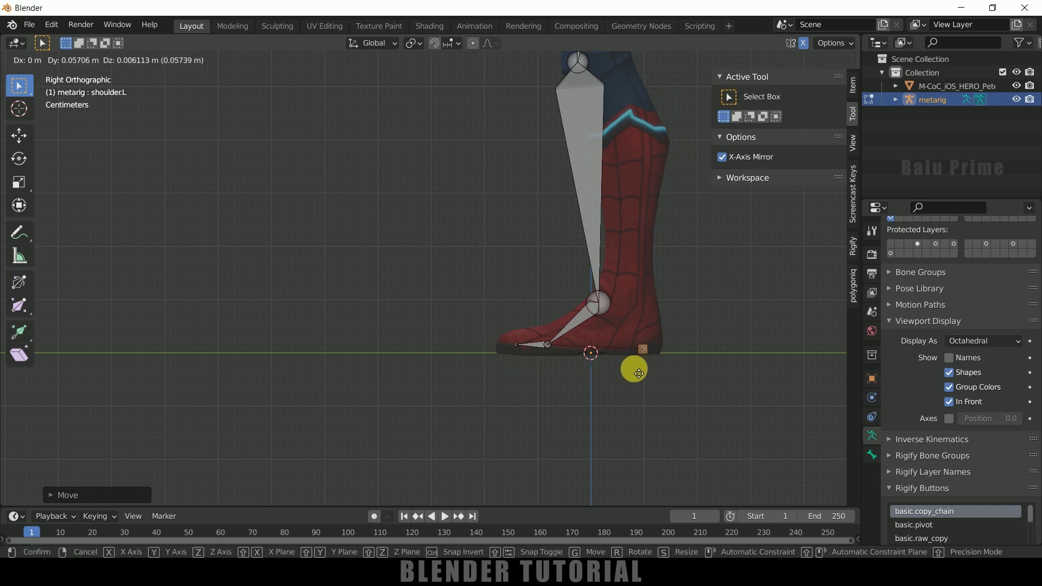
{"action": "left_click", "coordinate": [649, 375]}
In the side view, move the ankle joint backward into the character's ankle.
{"action": "middle_click_drag", "start_coordinate": [568, 402], "coordinate": [381, 483], "text": "shift"}
{"action": "left_click_drag", "start_coordinate": [392, 364], "coordinate": [460, 396]}
{"action": "key", "text": "g"}
{"action": "left_click", "coordinate": [481, 394]}
In the side view, move the knee joint into line with the character's knee.
{"action": "middle_click_drag", "start_coordinate": [449, 228], "coordinate": [464, 390], "text": "shift"}
{"action": "left_click_drag", "start_coordinate": [386, 291], "coordinate": [436, 323]}
{"action": "key", "text": "g"}
{"action": "scroll", "coordinate": [528, 378], "scroll_direction": "down", "scroll_amount": 4}
{"action": "middle_click_drag", "start_coordinate": [528, 378], "coordinate": [760, 401]}
{"action": "left_click", "coordinate": [561, 388]}
In the side view, move the joint at the base of the spine and pelvis bones upward.
{"action": "left_click", "coordinate": [496, 343]}
{"action": "key", "text": "KP_3"}
{"action": "key", "text": "g"}
{"action": "left_click", "coordinate": [497, 314]}
Switch the metarig from Edit Mode to Object Mode.
{"action": "middle_click_drag", "start_coordinate": [498, 314], "coordinate": [583, 386]}
{"action": "scroll", "coordinate": [512, 350], "scroll_direction": "down", "scroll_amount": 3}
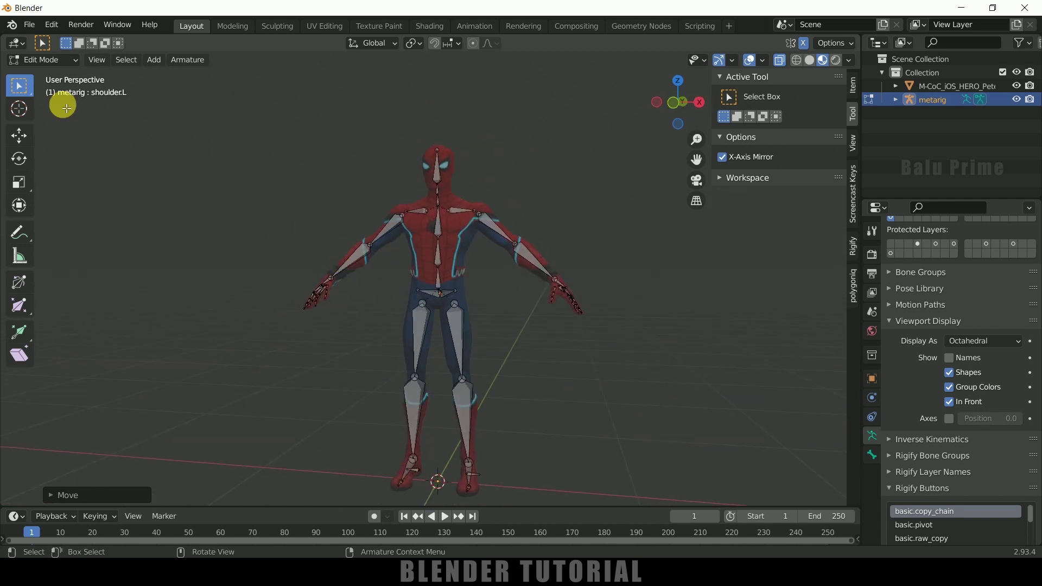
{"action": "left_click", "coordinate": [57, 60]}
{"action": "left_click", "coordinate": [57, 69]}
{"action": "scroll", "coordinate": [188, 305], "scroll_direction": "down", "scroll_amount": 5}
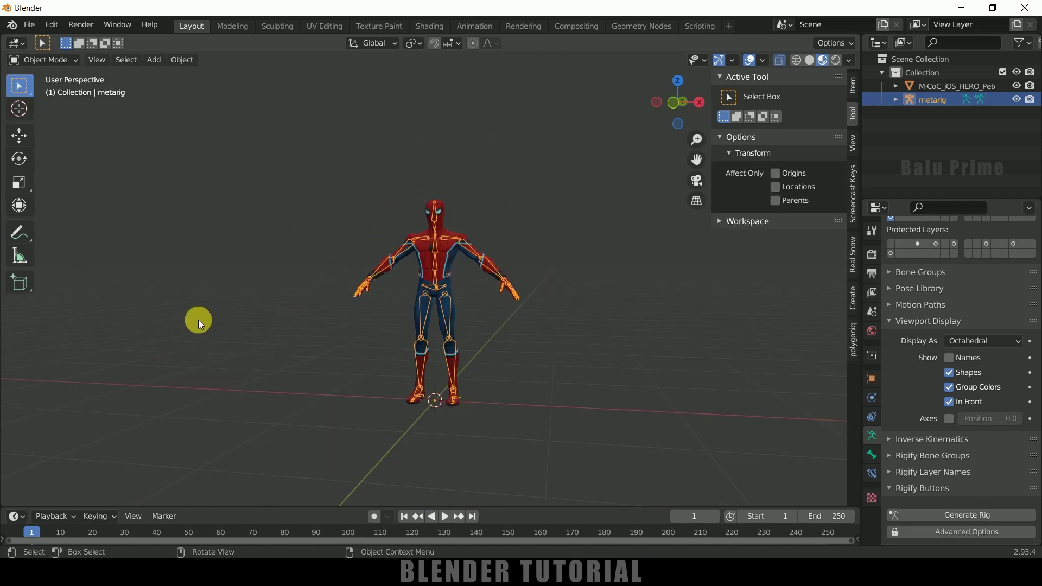
{"action": "scroll", "coordinate": [502, 367], "scroll_direction": "up", "scroll_amount": 4}
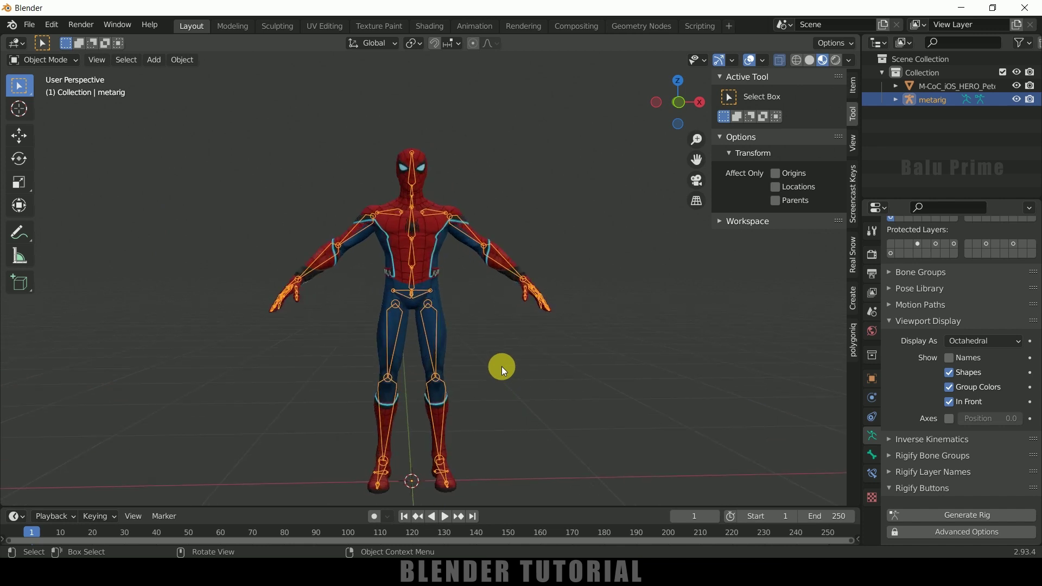
Turn off the viewport's X-ray display and select the metarig armature.
{"action": "left_click", "coordinate": [781, 59]}
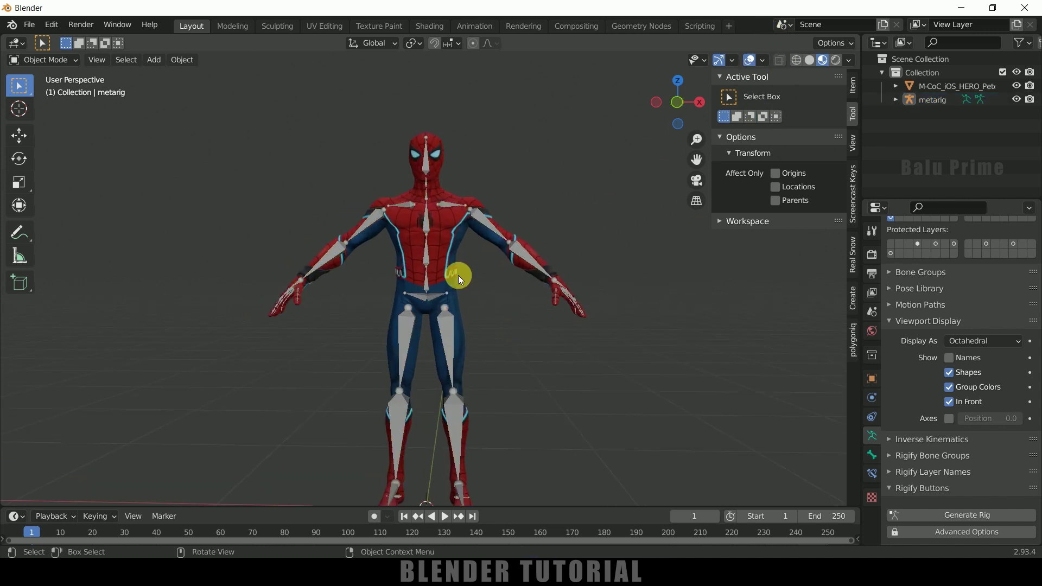
{"action": "left_click", "coordinate": [393, 237]}
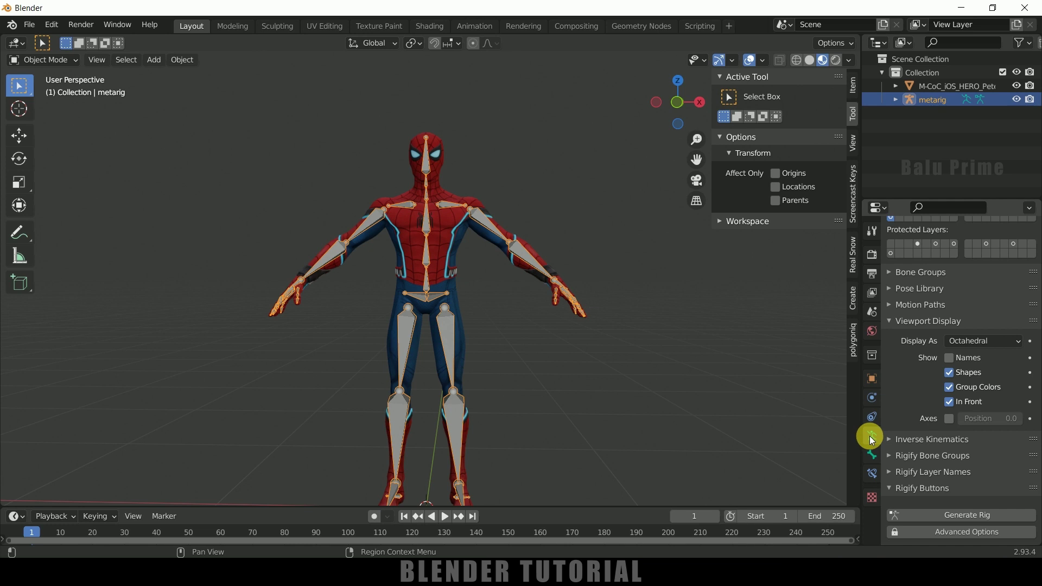
Generate the Rigify control rig from the fitted metarig.
{"action": "scroll", "coordinate": [897, 415], "scroll_direction": "down", "scroll_amount": 1}
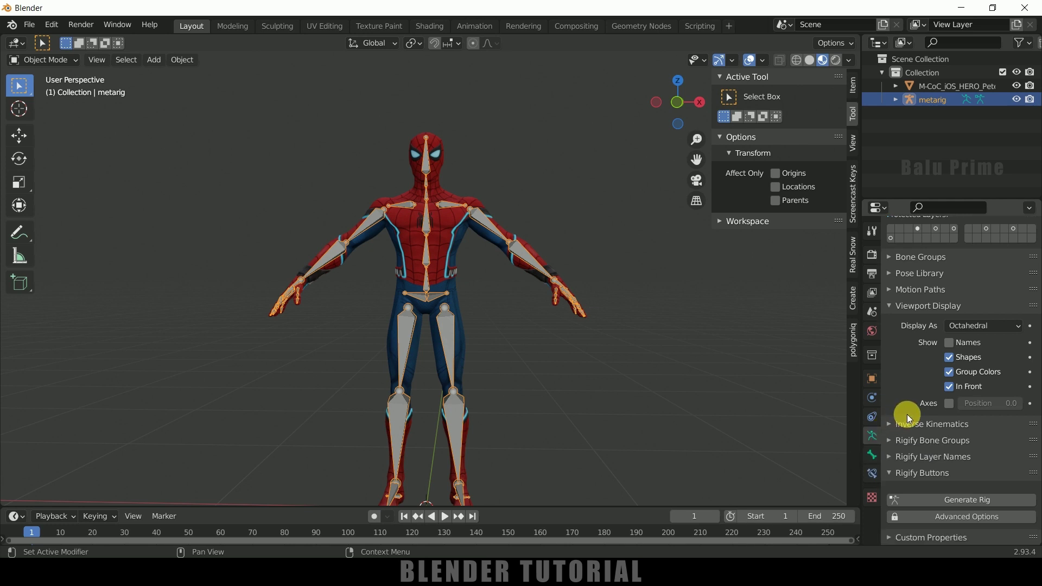
{"action": "left_click", "coordinate": [951, 500]}
{"action": "middle_click_drag", "start_coordinate": [656, 390], "coordinate": [610, 389]}
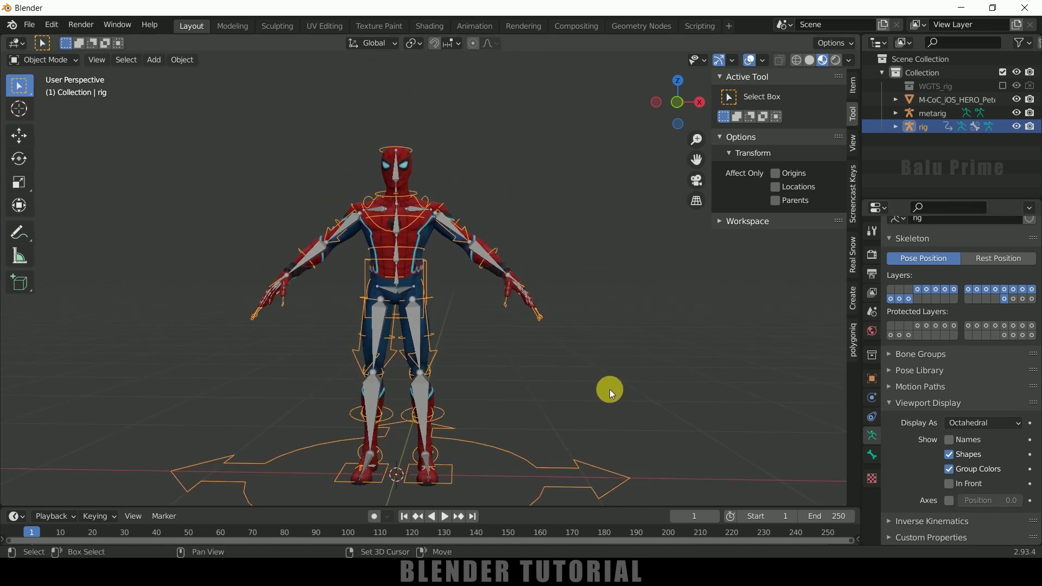
{"action": "scroll", "coordinate": [453, 283], "scroll_direction": "up", "scroll_amount": 2}
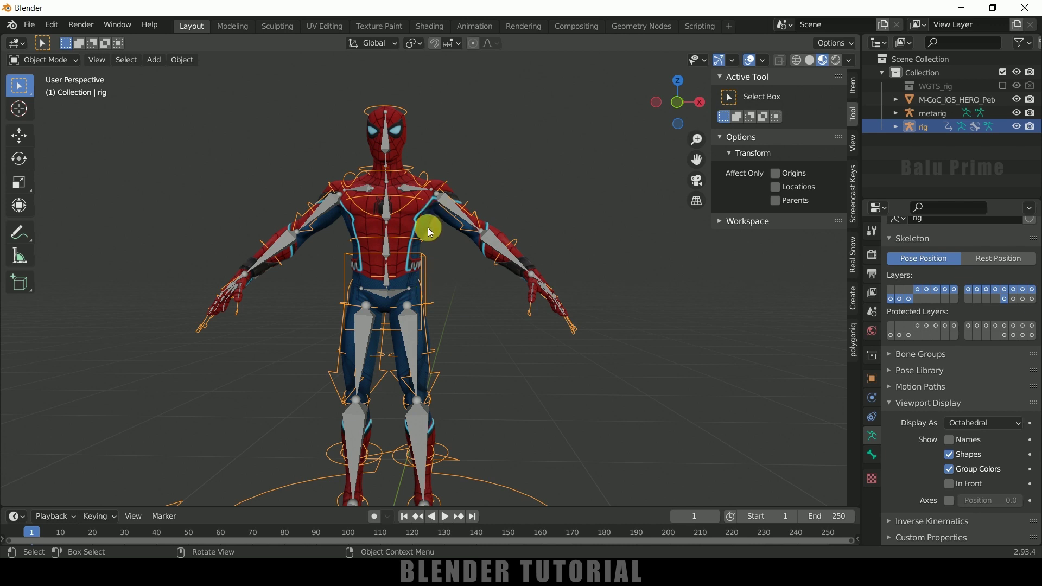
Parent the Spider-Man mesh to the generated rig using Armature Deform With Automatic Weights.
{"action": "left_click", "coordinate": [447, 272]}
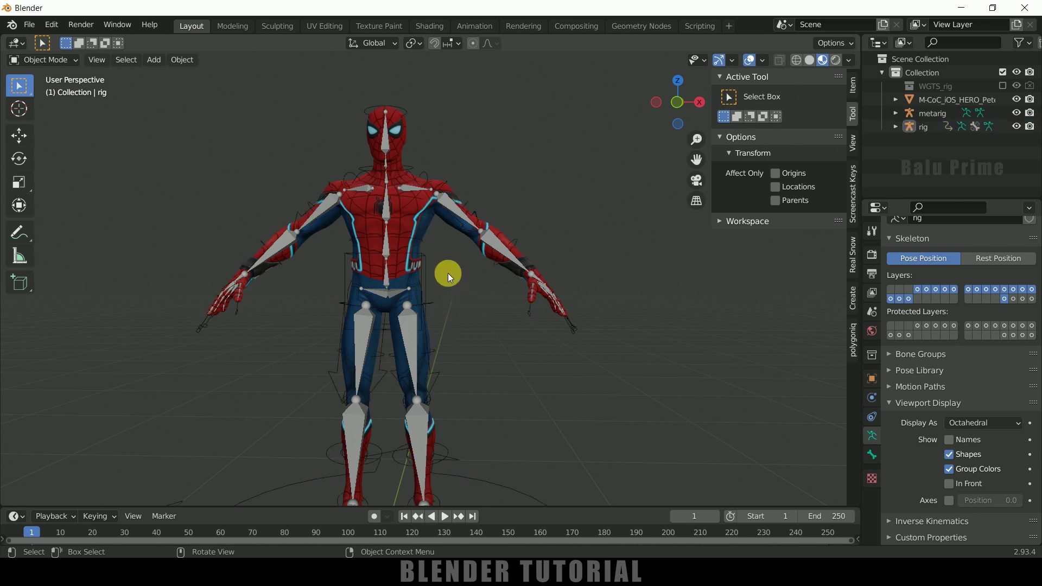
{"action": "left_click", "coordinate": [424, 223]}
{"action": "scroll", "coordinate": [474, 302], "scroll_direction": "up", "scroll_amount": 2}
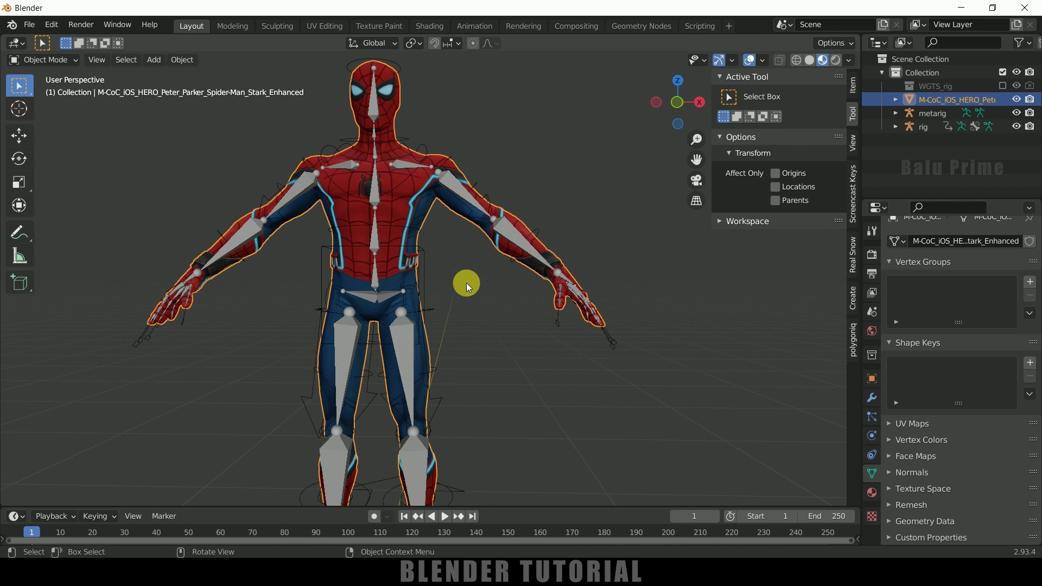
{"action": "left_click", "coordinate": [426, 266], "text": "shift"}
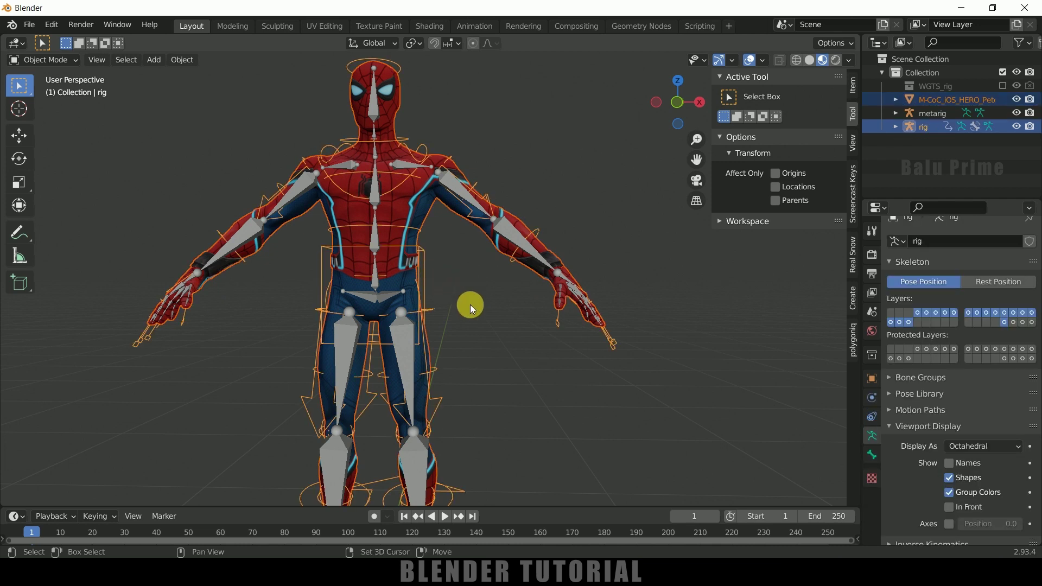
{"action": "key", "text": "ctrl+p"}
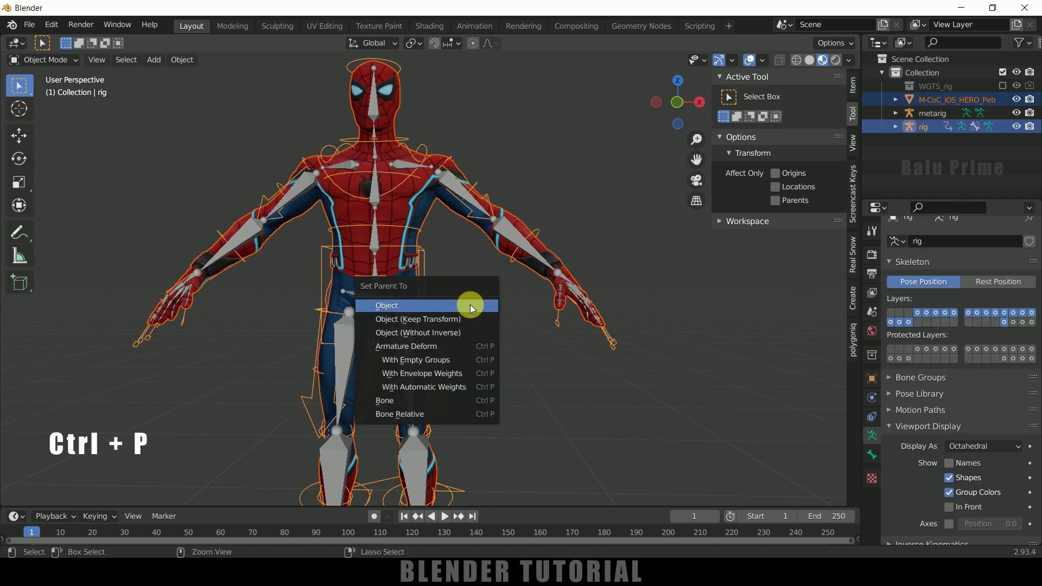
{"action": "left_click", "coordinate": [427, 386]}
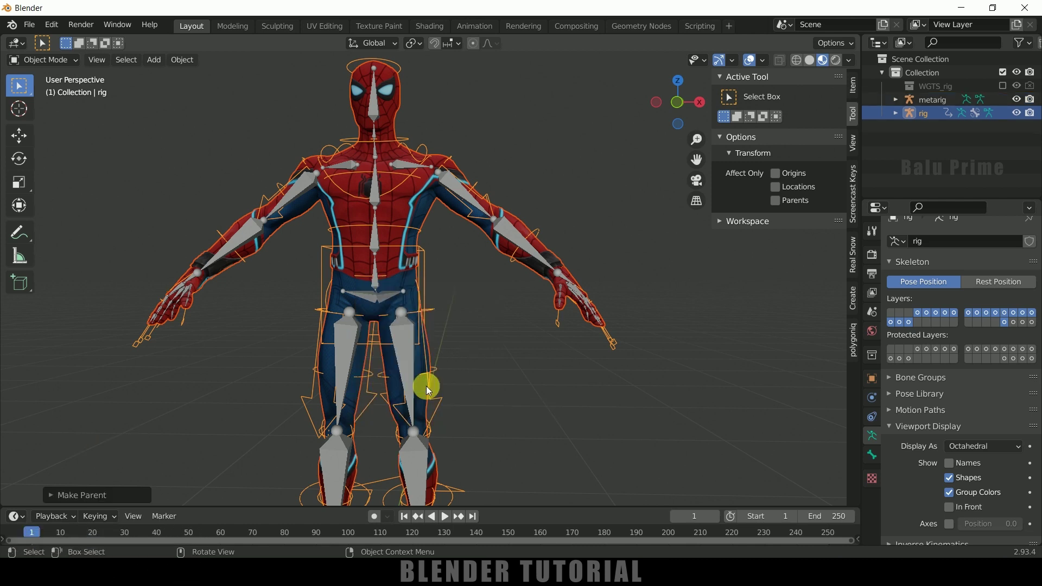
Hide the metarig in the viewport, leaving the generated rig and the character visible.
{"action": "middle_click_drag", "start_coordinate": [543, 372], "coordinate": [418, 219]}
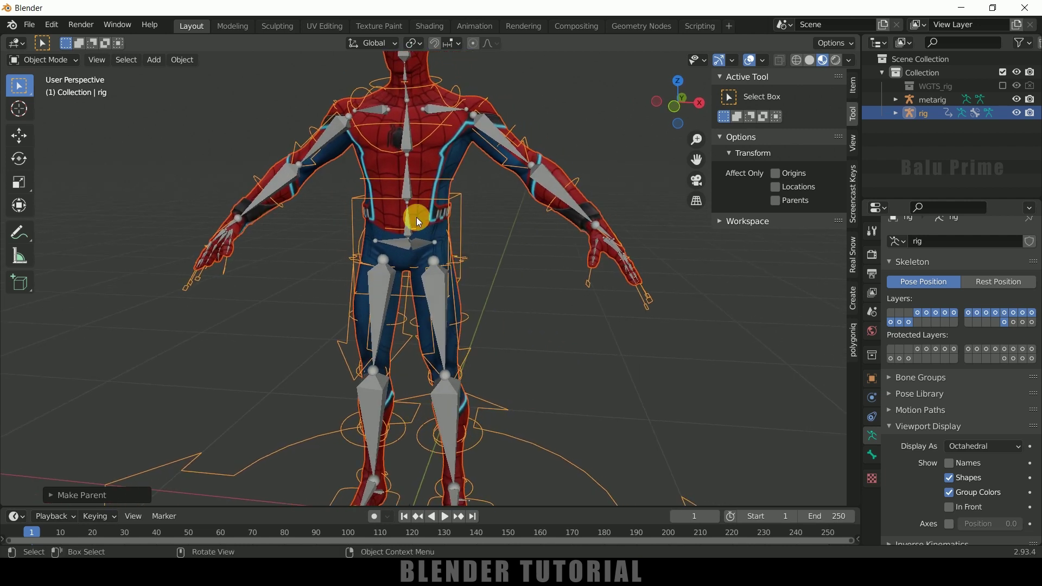
{"action": "left_click", "coordinate": [417, 252]}
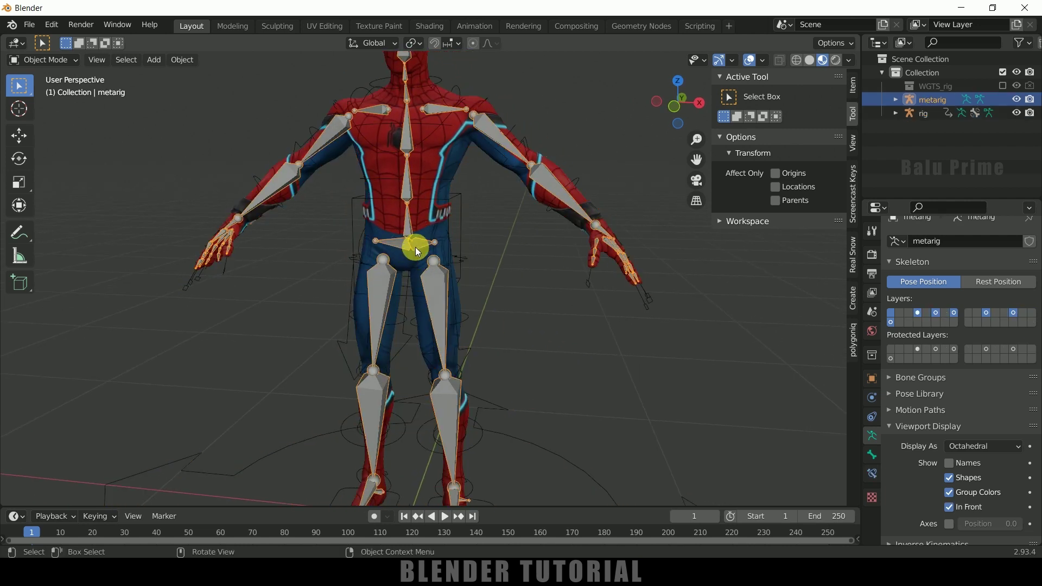
{"action": "left_click", "coordinate": [1016, 99]}
{"action": "middle_click_drag", "start_coordinate": [614, 346], "coordinate": [619, 345]}
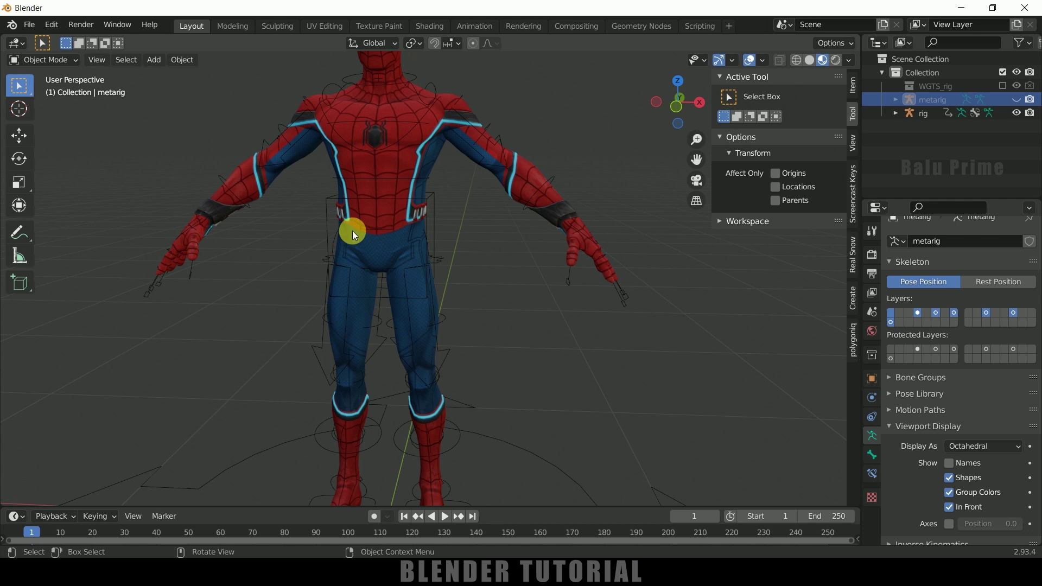
Select the generated rig and switch it from Object Mode to Pose Mode.
{"action": "left_click", "coordinate": [324, 219]}
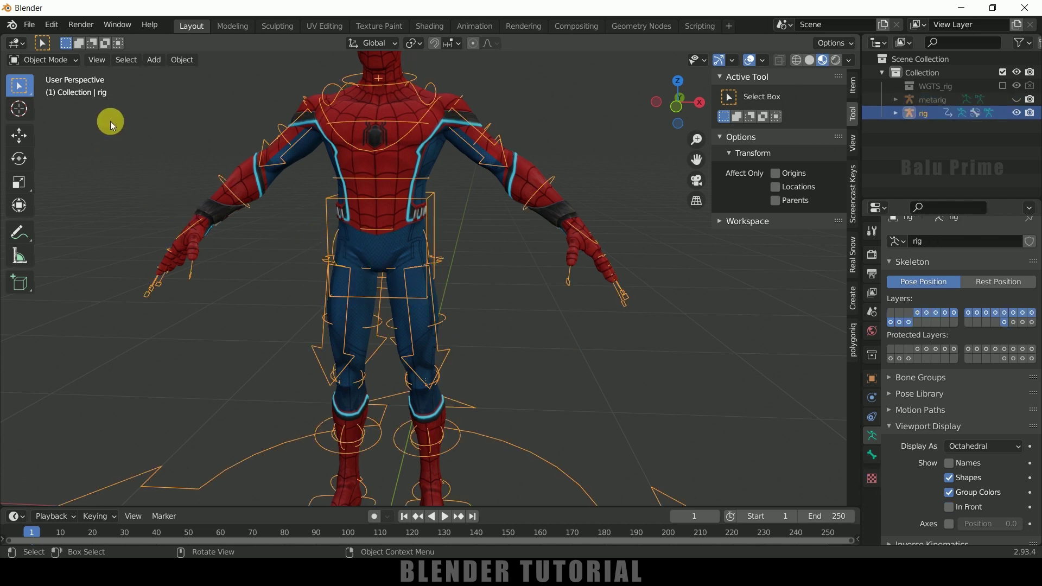
{"action": "left_click", "coordinate": [54, 61]}
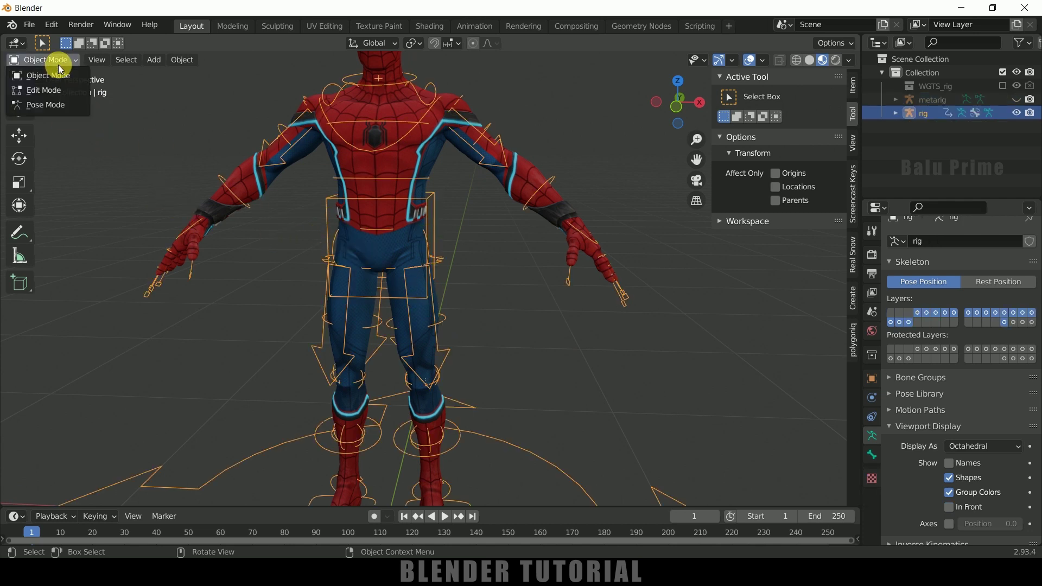
{"action": "left_click", "coordinate": [51, 102]}
Move the torso control slightly downward so the character's knees bend.
{"action": "left_click", "coordinate": [328, 223]}
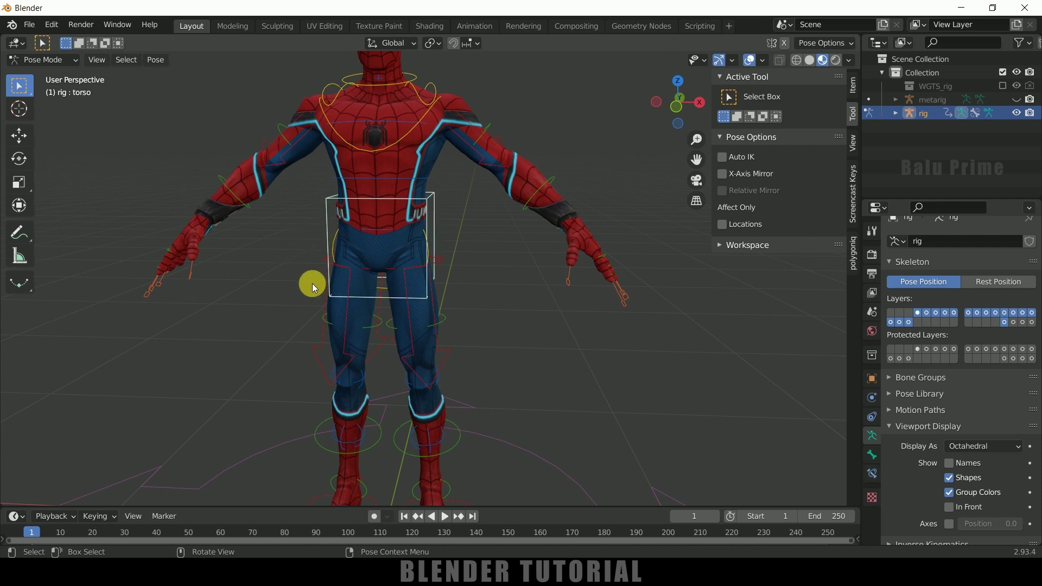
{"action": "key", "text": "g"}
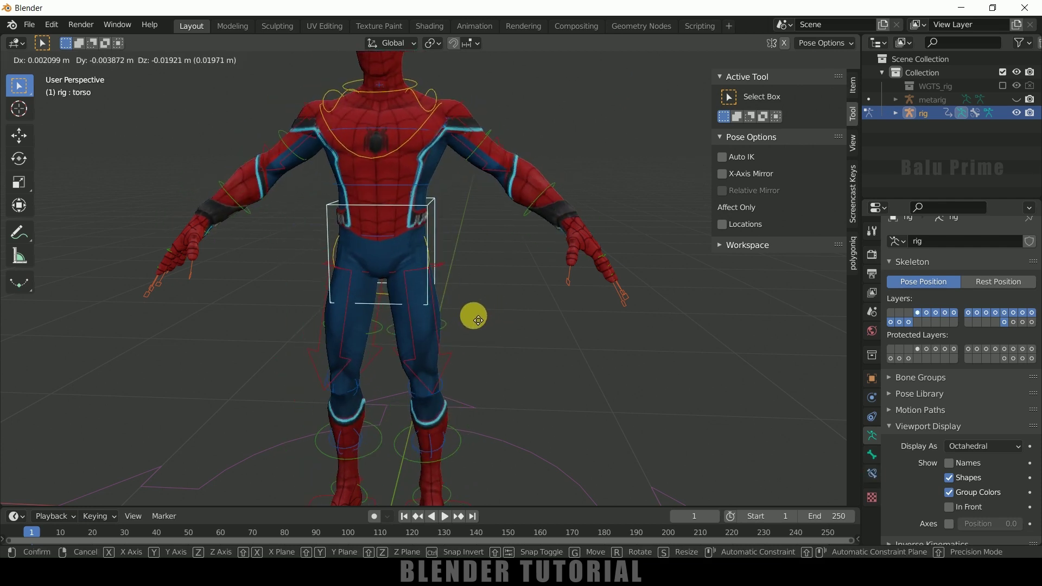
{"action": "left_click", "coordinate": [503, 340]}
{"action": "scroll", "coordinate": [504, 337], "scroll_direction": "down", "scroll_amount": 2}
{"action": "middle_click_drag", "start_coordinate": [529, 363], "coordinate": [542, 354], "text": "shift"}
{"action": "key", "text": "g"}
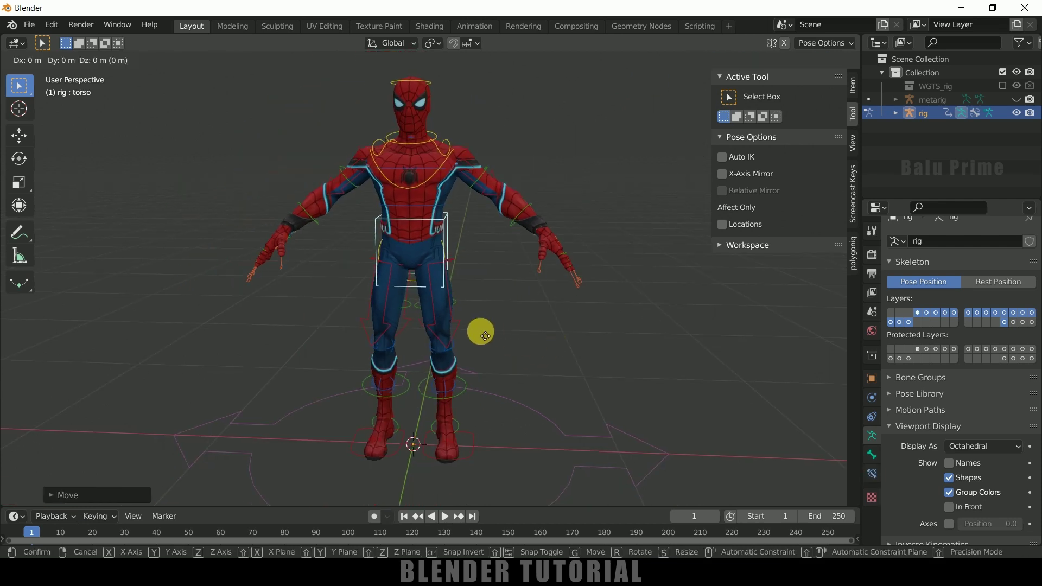
{"action": "right_click", "coordinate": [488, 336]}
Select the head control and turn the character's head with the Rotate tool.
{"action": "middle_click_drag", "start_coordinate": [488, 335], "coordinate": [442, 139]}
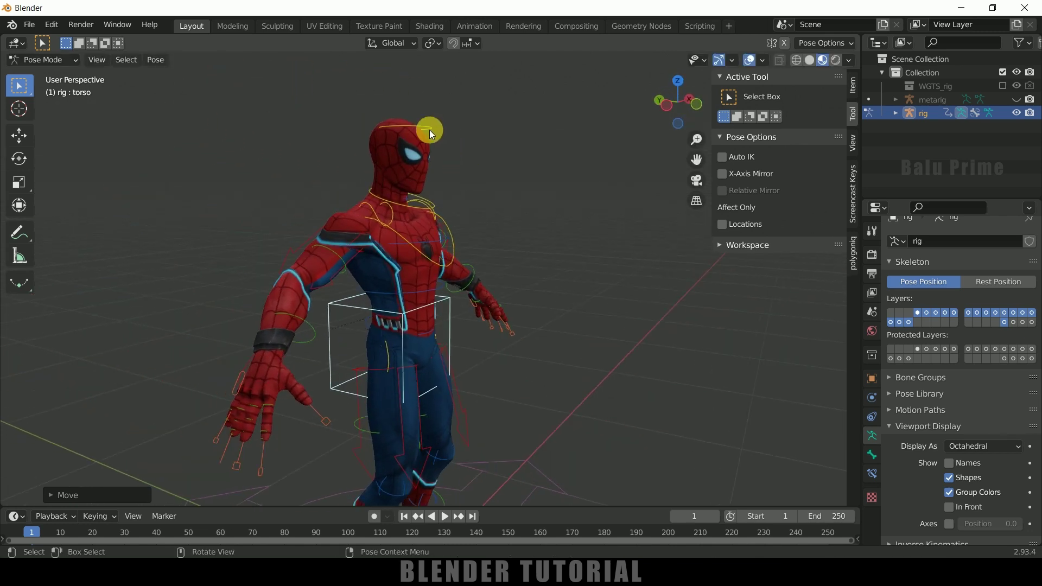
{"action": "left_click", "coordinate": [429, 129]}
{"action": "left_click", "coordinate": [18, 158]}
{"action": "left_click_drag", "start_coordinate": [426, 165], "coordinate": [394, 170]}
Raise the right hand's IK control and rotate it so the hand points upward with the fingers spread.
{"action": "middle_click_drag", "start_coordinate": [562, 282], "coordinate": [291, 313]}
{"action": "left_click", "coordinate": [304, 330]}
{"action": "left_click_drag", "start_coordinate": [299, 313], "coordinate": [284, 324]}
{"action": "left_click_drag", "start_coordinate": [259, 272], "coordinate": [266, 267]}
{"action": "key", "text": "g"}
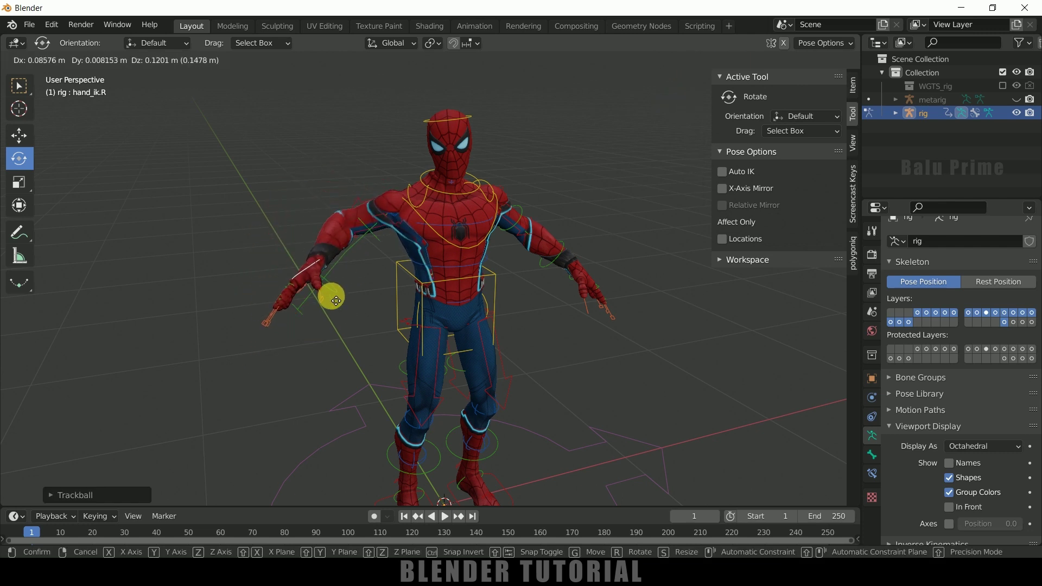
{"action": "left_click", "coordinate": [331, 300]}
{"action": "left_click_drag", "start_coordinate": [310, 264], "coordinate": [330, 204]}
Lift the right foot's IK control to bend the knee, and rotate the foot so its toes point downward.
{"action": "middle_click_drag", "start_coordinate": [635, 369], "coordinate": [585, 345]}
{"action": "middle_click_drag", "start_coordinate": [554, 483], "coordinate": [450, 394], "text": "shift"}
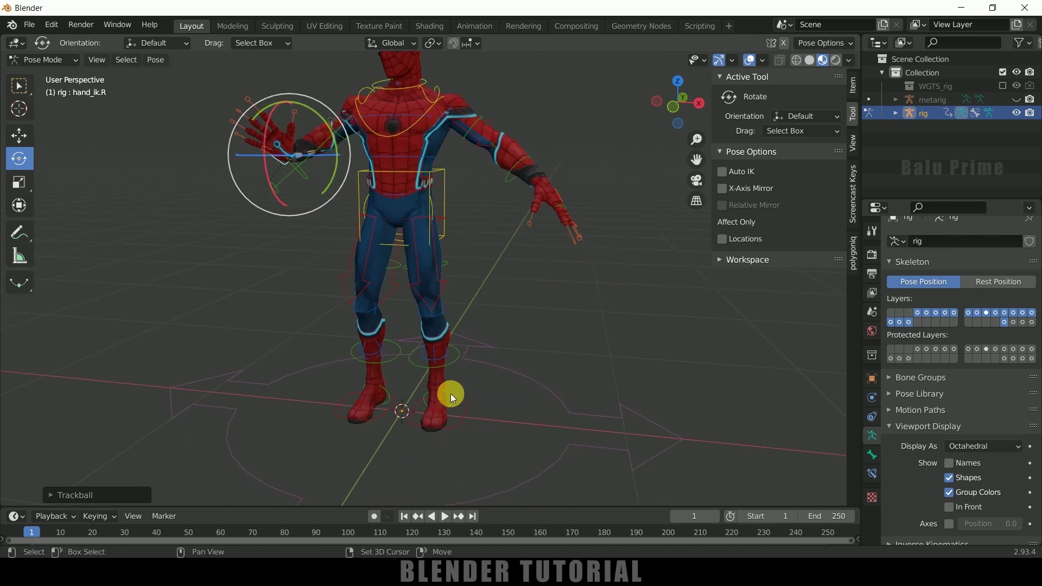
{"action": "left_click", "coordinate": [381, 418]}
{"action": "key", "text": "g"}
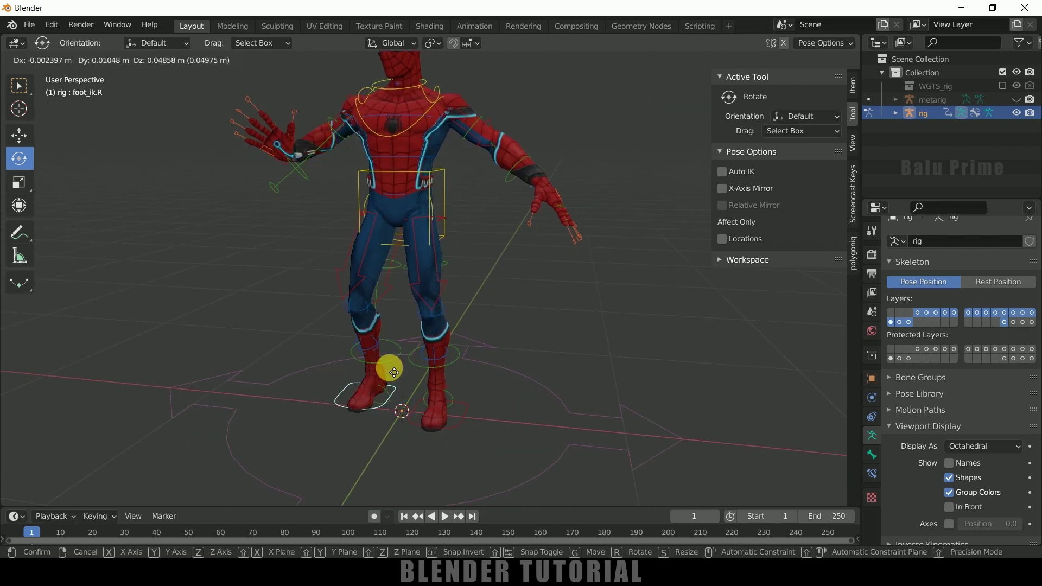
{"action": "left_click", "coordinate": [390, 309]}
{"action": "left_click_drag", "start_coordinate": [378, 301], "coordinate": [367, 328]}
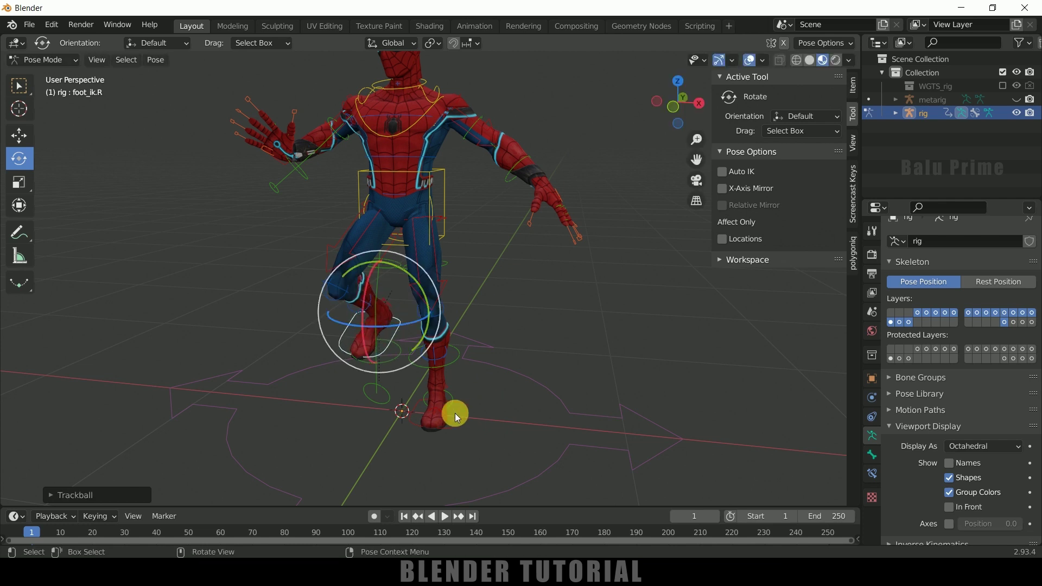
Move the left foot's IK control outward, away from the body.
{"action": "left_click", "coordinate": [463, 418]}
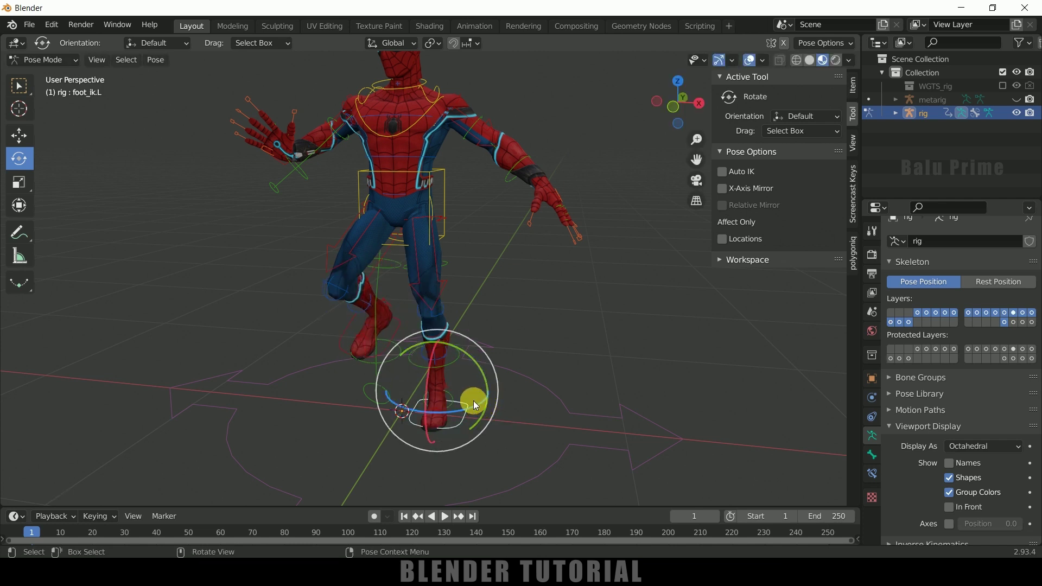
{"action": "left_click", "coordinate": [466, 417]}
{"action": "key", "text": "g"}
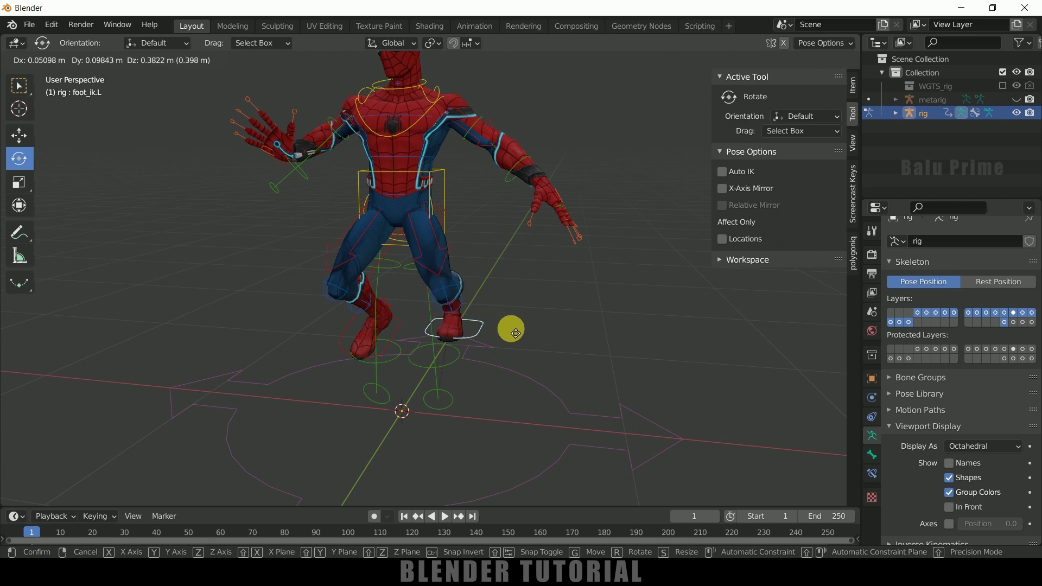
{"action": "left_click", "coordinate": [535, 391]}
{"action": "middle_click_drag", "start_coordinate": [571, 322], "coordinate": [555, 409]}
Reposition the left hand's IK control slightly and rotate it to turn the open palm outward.
{"action": "scroll", "coordinate": [568, 366], "scroll_direction": "up", "scroll_amount": 2}
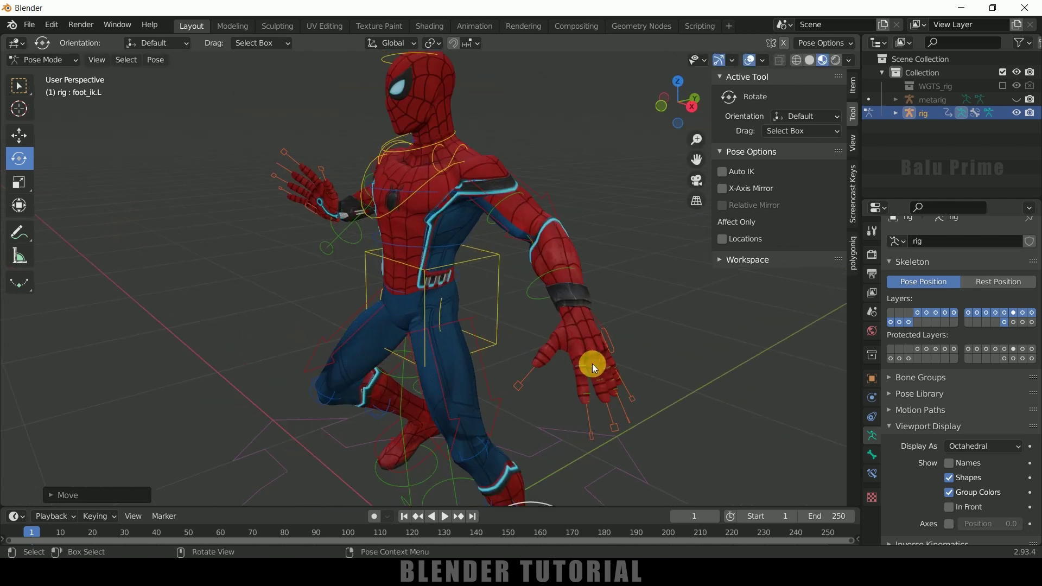
{"action": "left_click", "coordinate": [599, 319]}
{"action": "middle_click_drag", "start_coordinate": [654, 404], "coordinate": [711, 407]}
{"action": "scroll", "coordinate": [711, 408], "scroll_direction": "up", "scroll_amount": 2}
{"action": "key", "text": "g"}
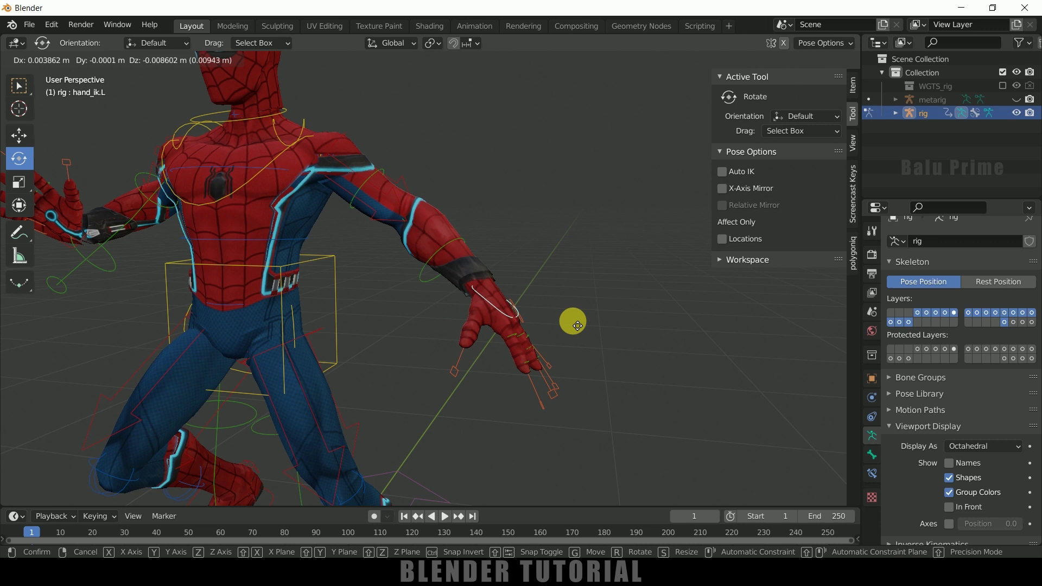
{"action": "left_click", "coordinate": [558, 337]}
{"action": "middle_click_drag", "start_coordinate": [558, 337], "coordinate": [562, 308]}
{"action": "left_click_drag", "start_coordinate": [470, 212], "coordinate": [562, 282]}
Rotate the base control of the left index finger to bend the finger toward the palm.
{"action": "scroll", "coordinate": [563, 285], "scroll_direction": "up", "scroll_amount": 6}
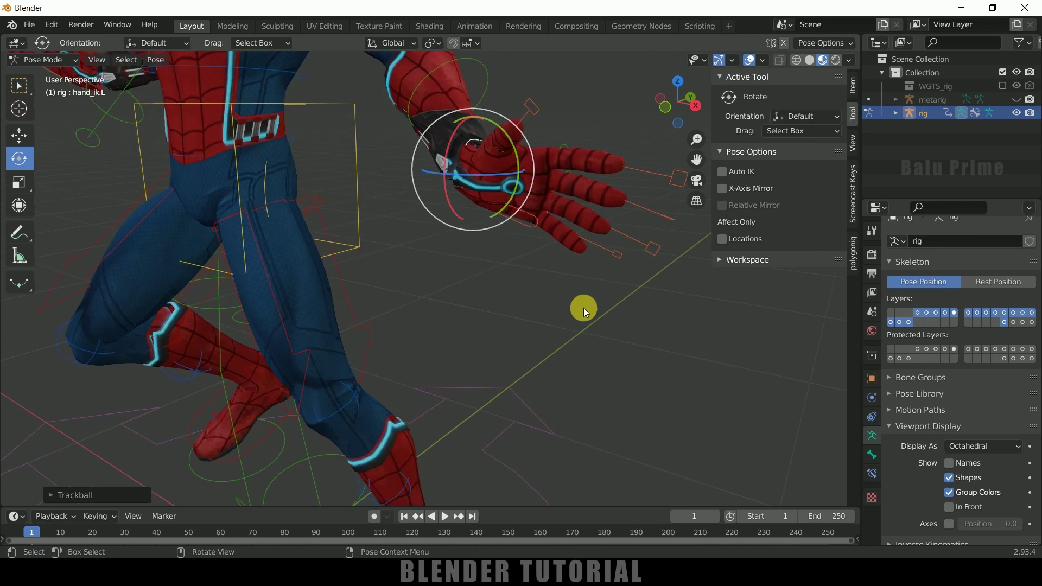
{"action": "middle_click_drag", "start_coordinate": [584, 293], "coordinate": [522, 331], "text": "shift"}
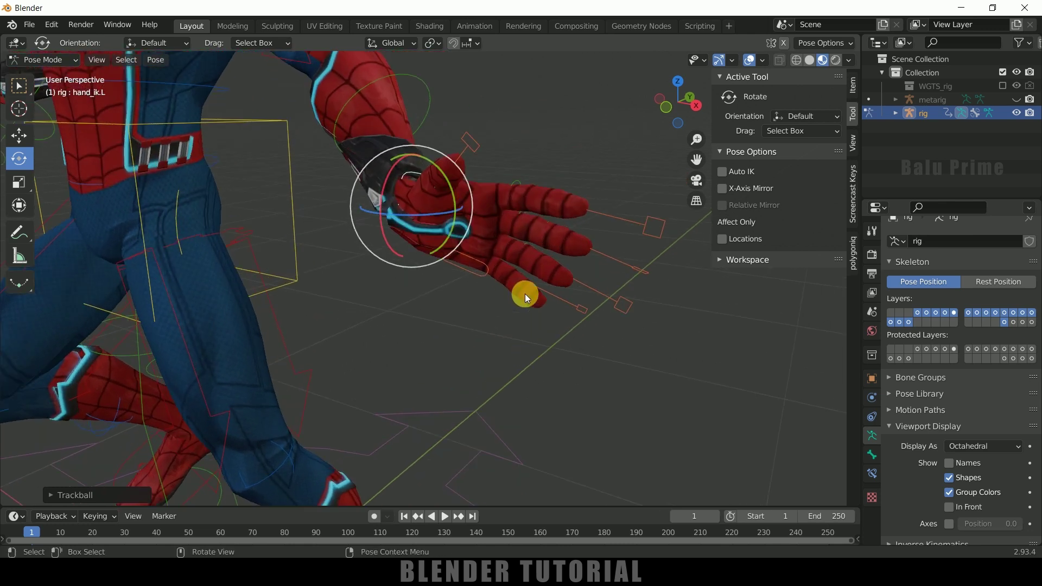
{"action": "left_click", "coordinate": [513, 189]}
{"action": "left_click_drag", "start_coordinate": [548, 213], "coordinate": [535, 203]}
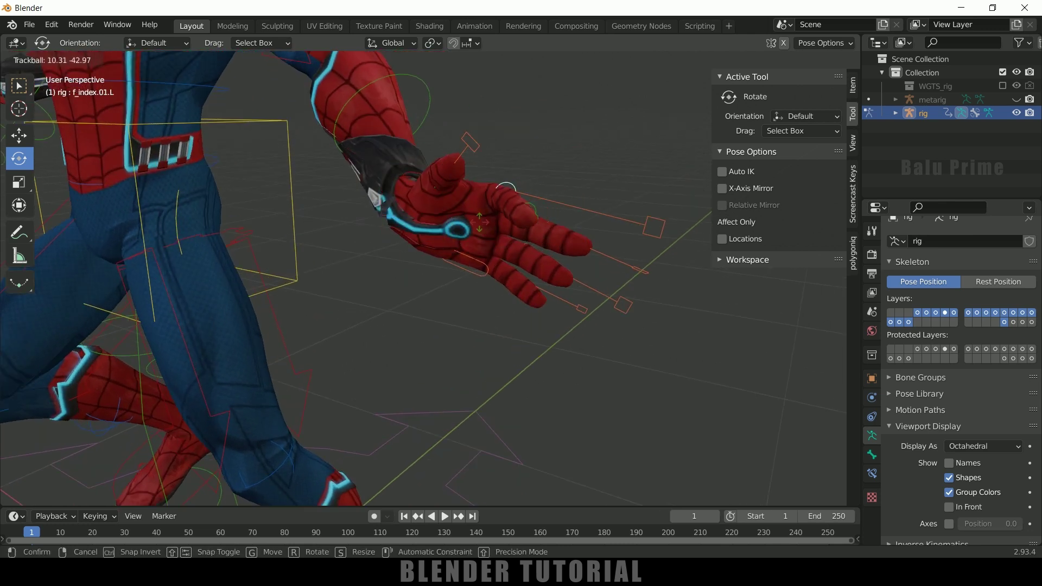
{"action": "left_click_drag", "start_coordinate": [480, 223], "coordinate": [479, 222]}
{"action": "left_click", "coordinate": [629, 279]}
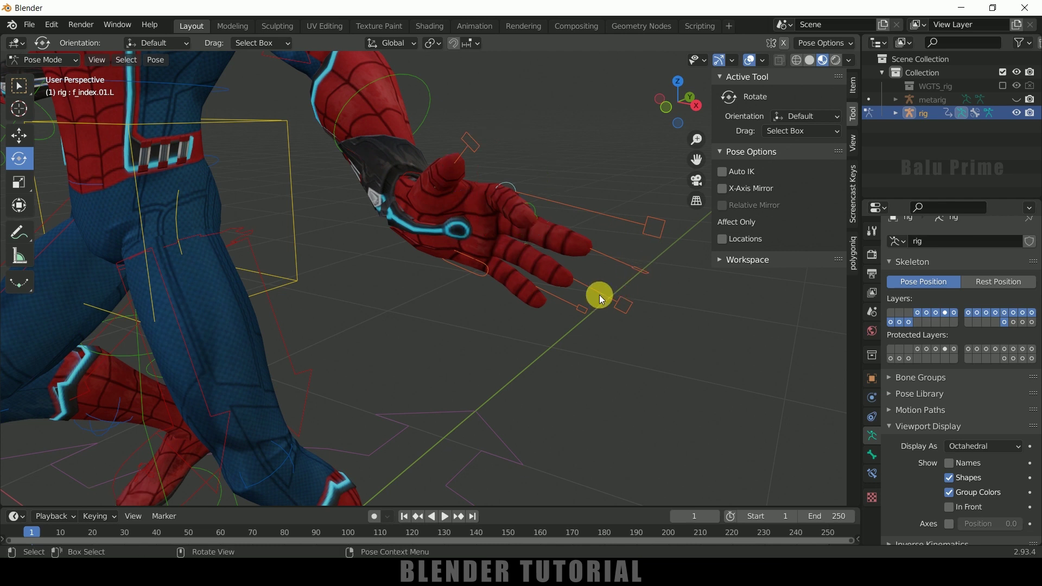